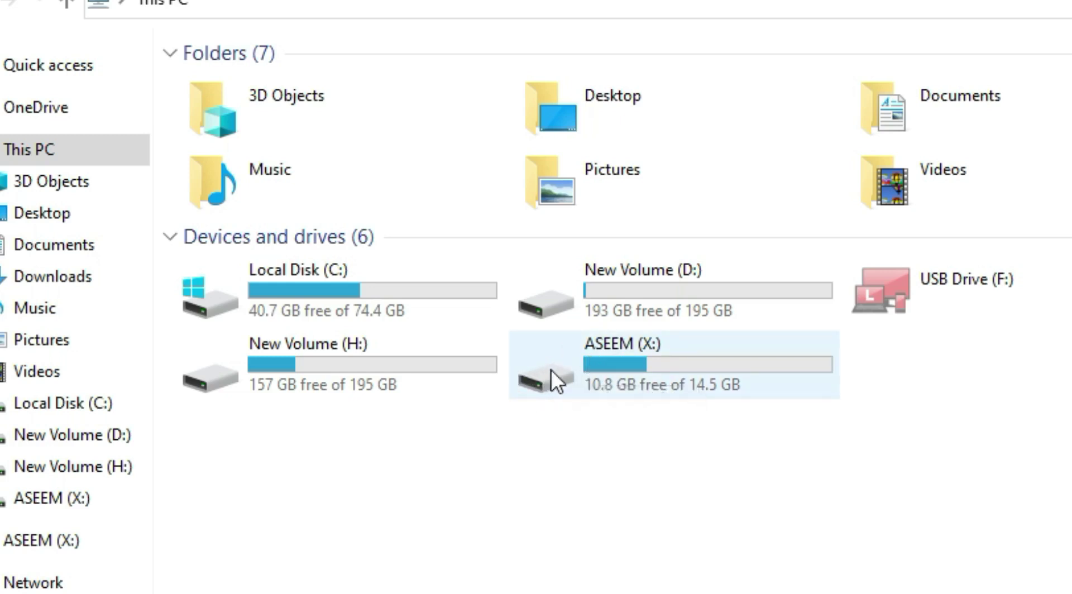
Go to the PHOTOS > wallpaper folder on New Volume (H:).
mouse_move(563, 387)
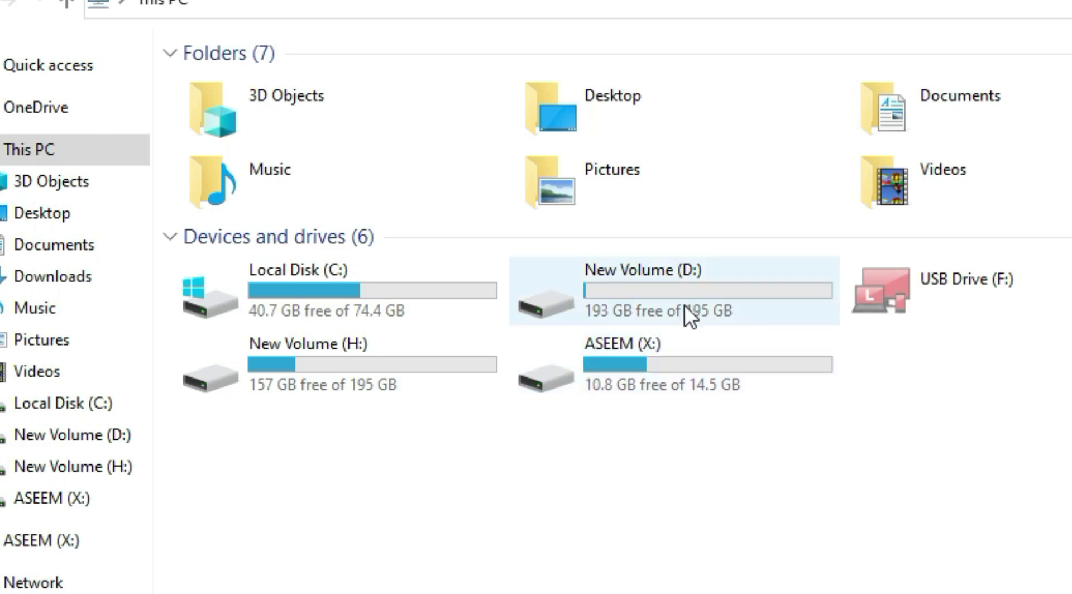
double_click(467, 356)
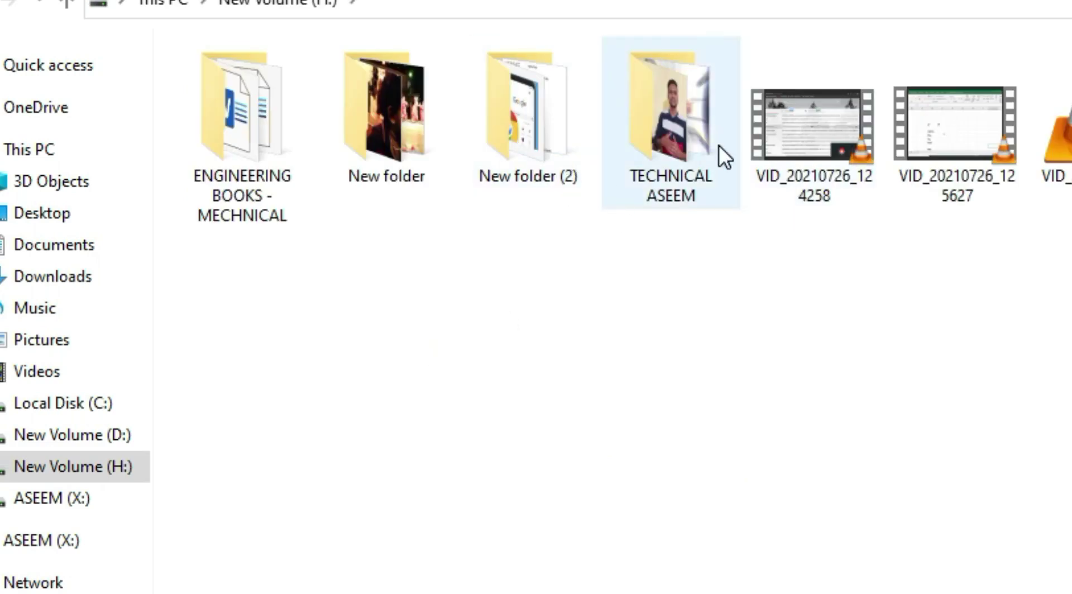
click(675, 178)
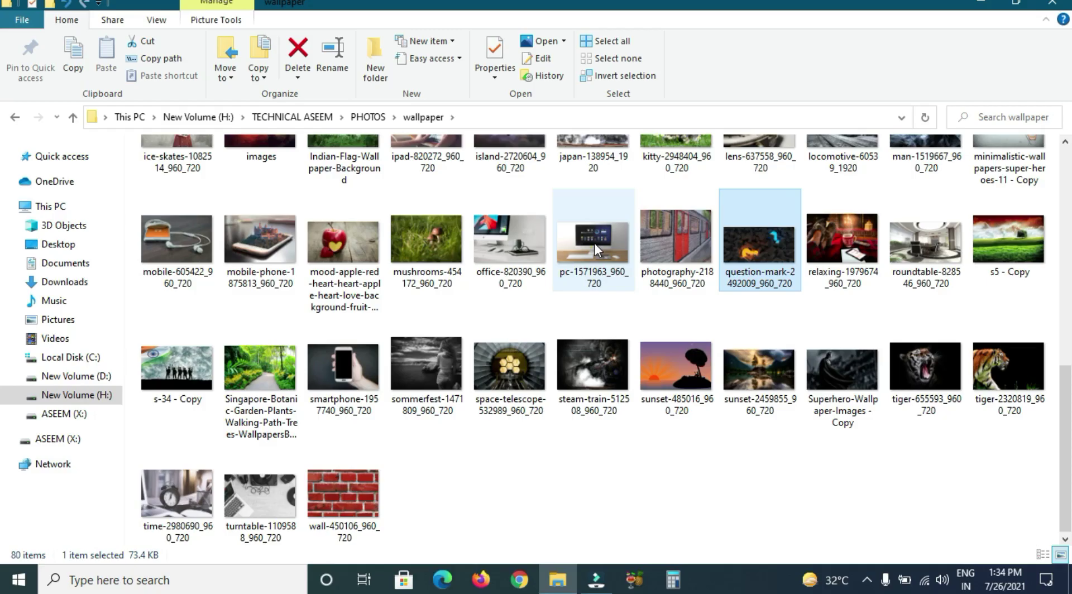
Open the picture pc-1571963_960_720 in Paint and maximize the window.
click(595, 244)
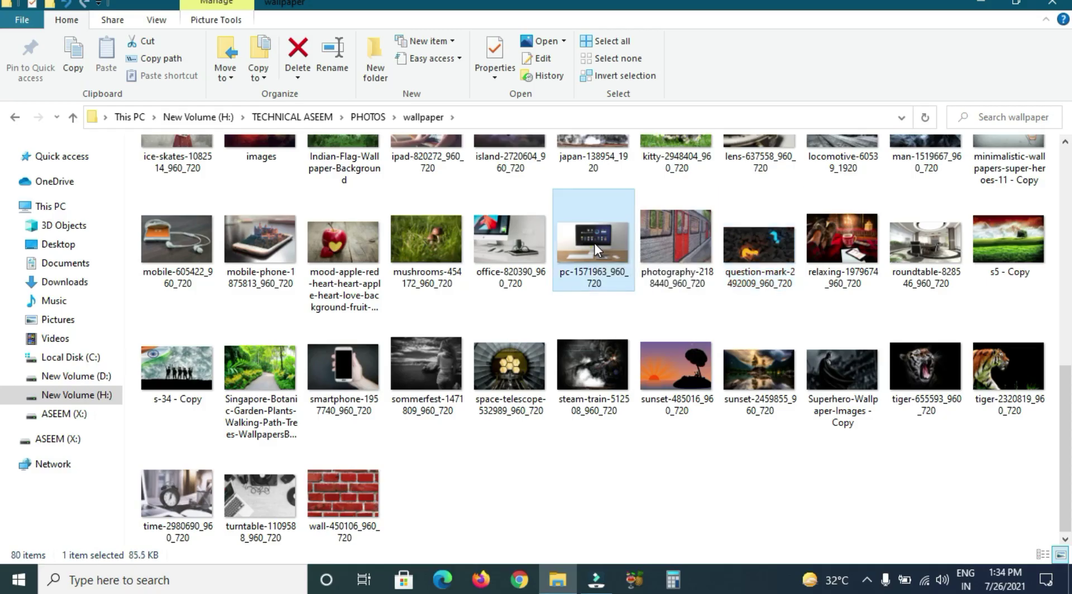
right_click(594, 243)
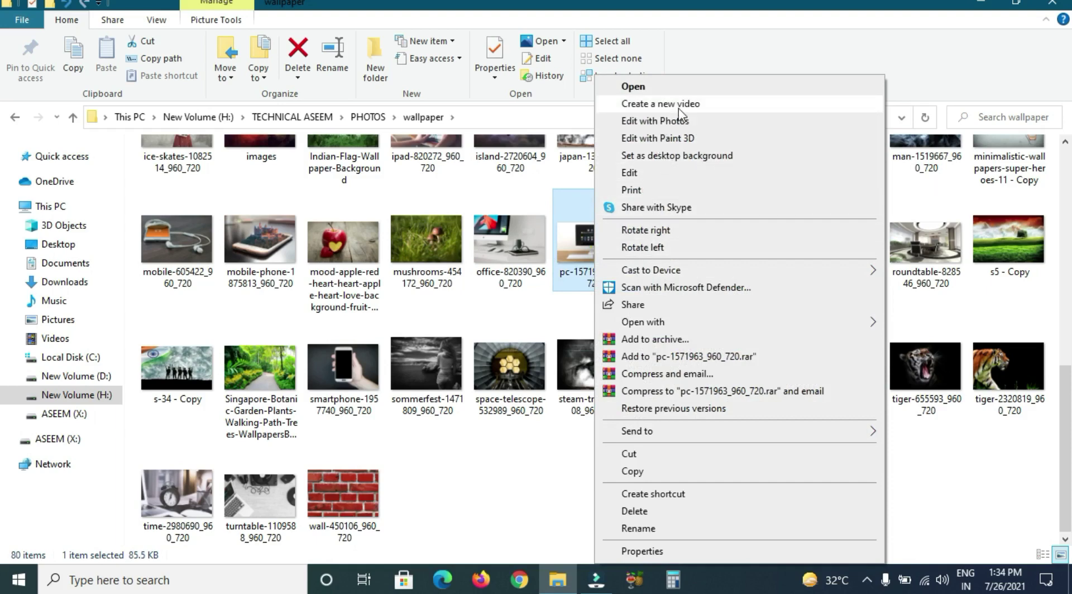
click(677, 323)
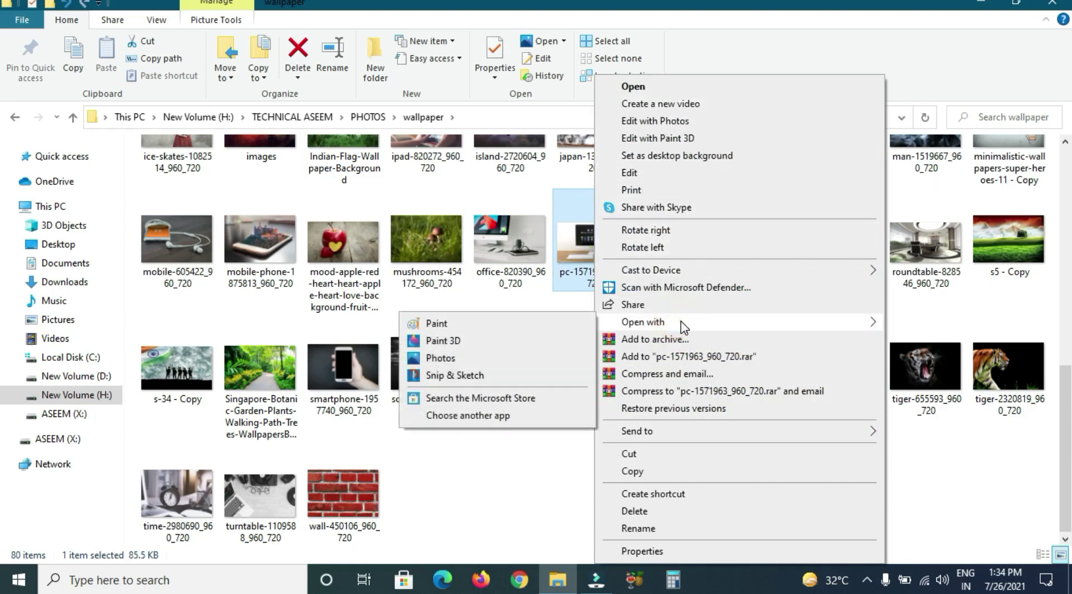
click(459, 327)
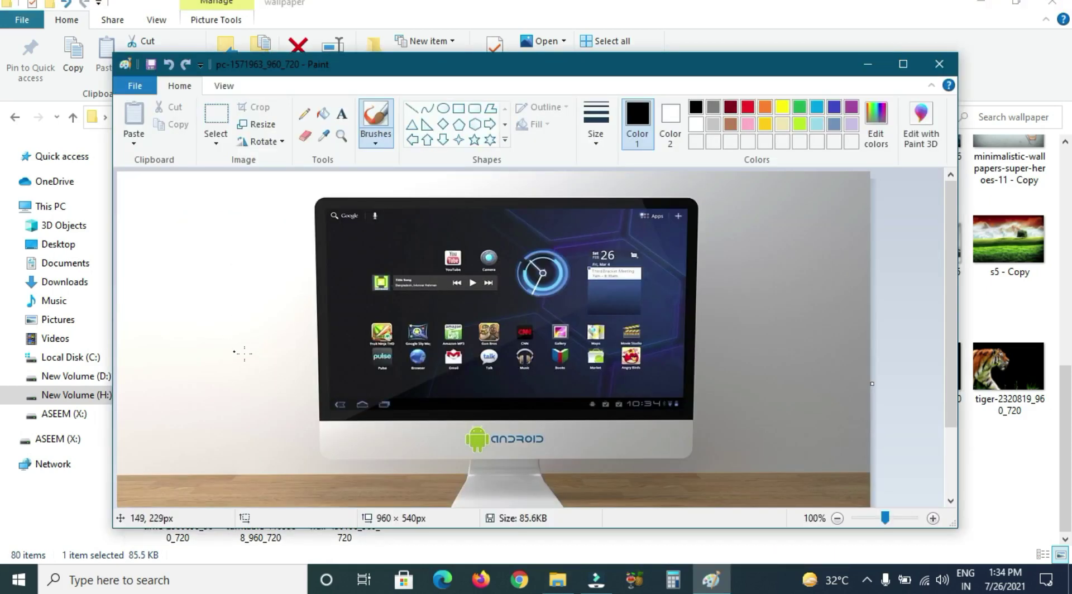
click(904, 61)
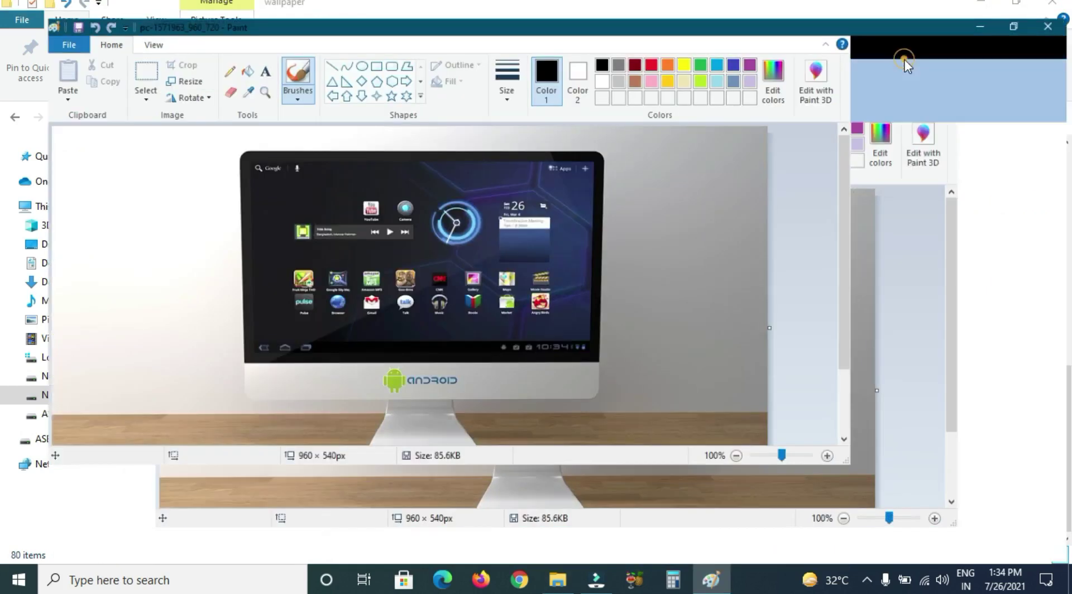
Select the whole picture and shift it slightly to the right on the canvas.
click(103, 81)
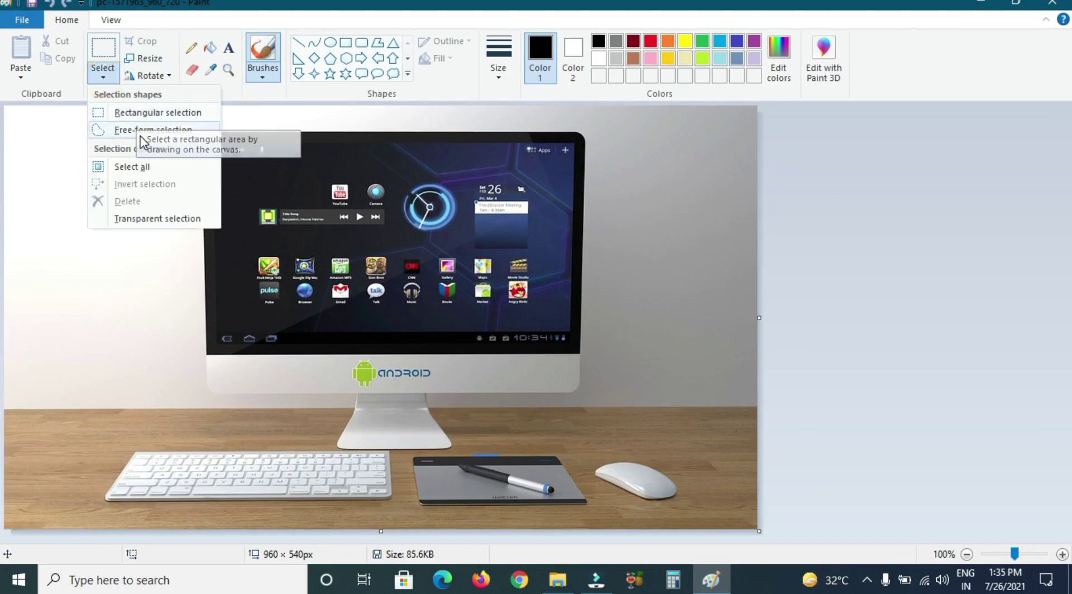
click(134, 166)
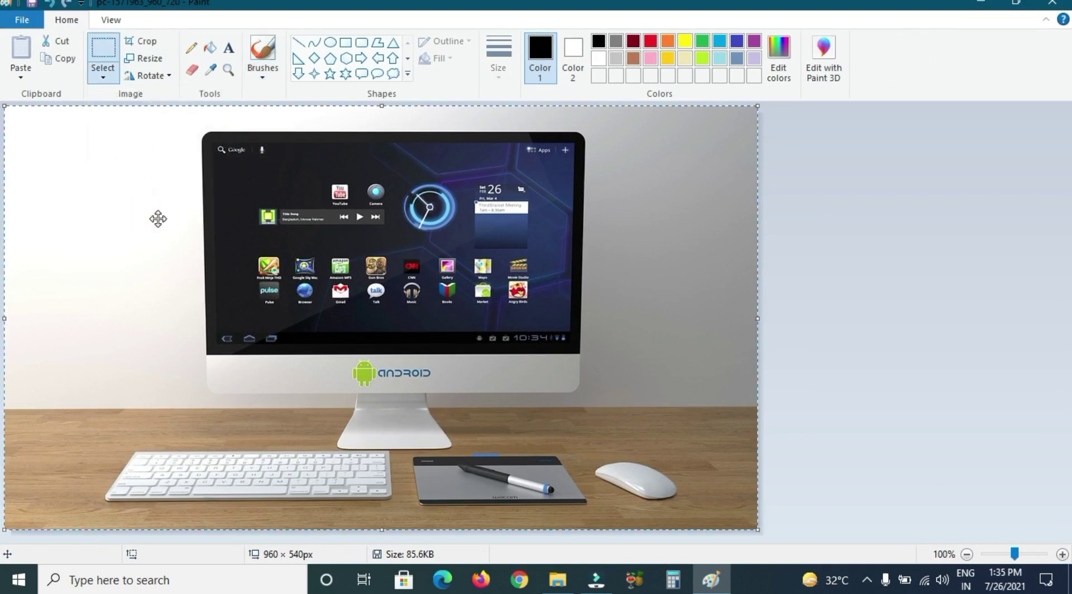
drag(148, 132, 180, 132)
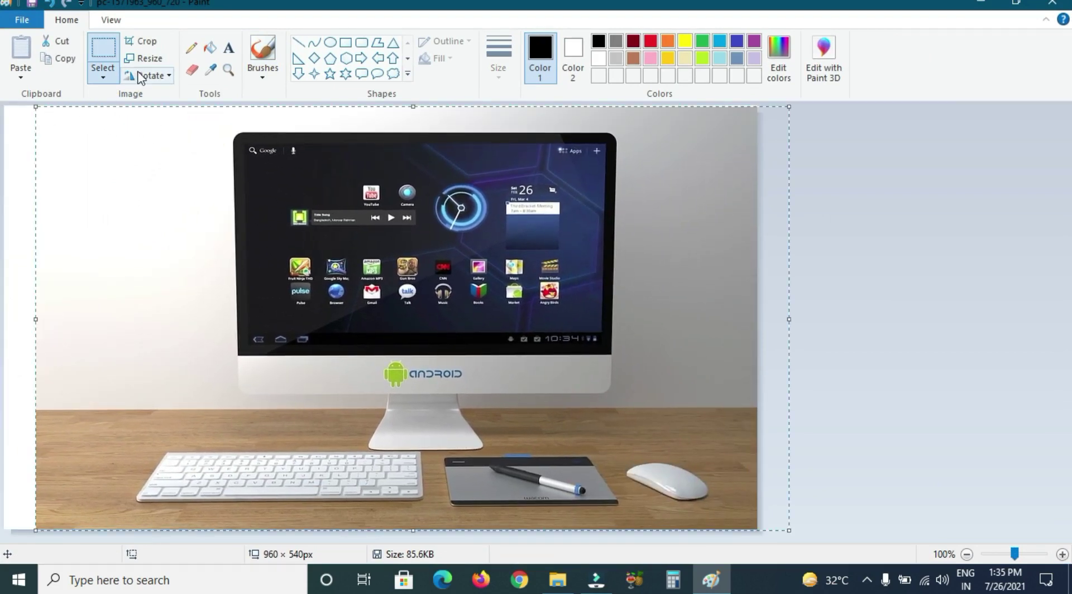
Crop to the full-canvas selection and mark a rectangular area of about 742 × 493 px around the computer.
click(104, 76)
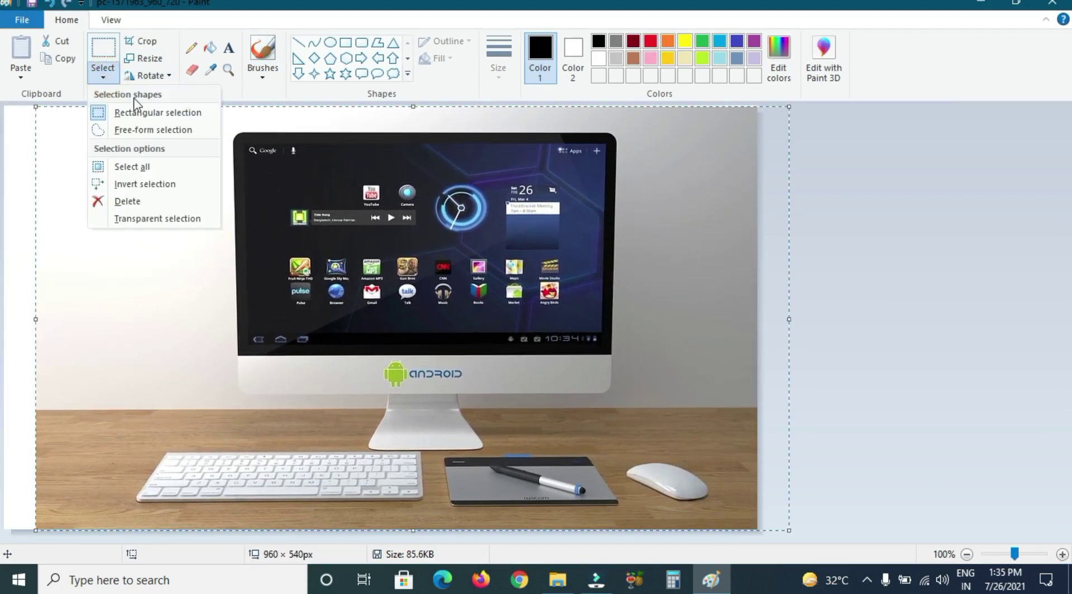
click(132, 171)
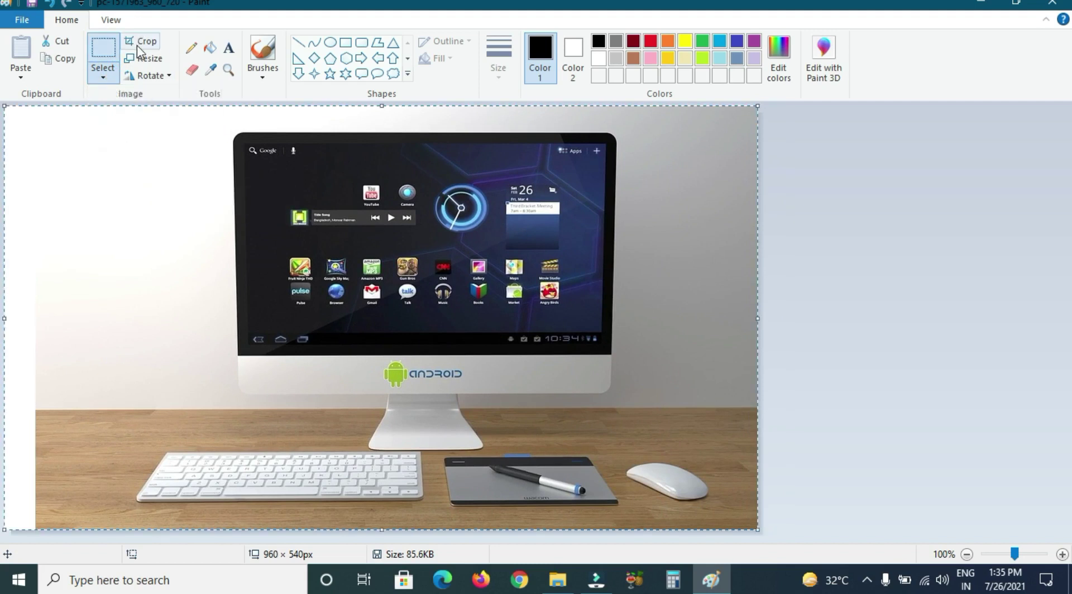
click(140, 42)
drag(139, 126, 720, 511)
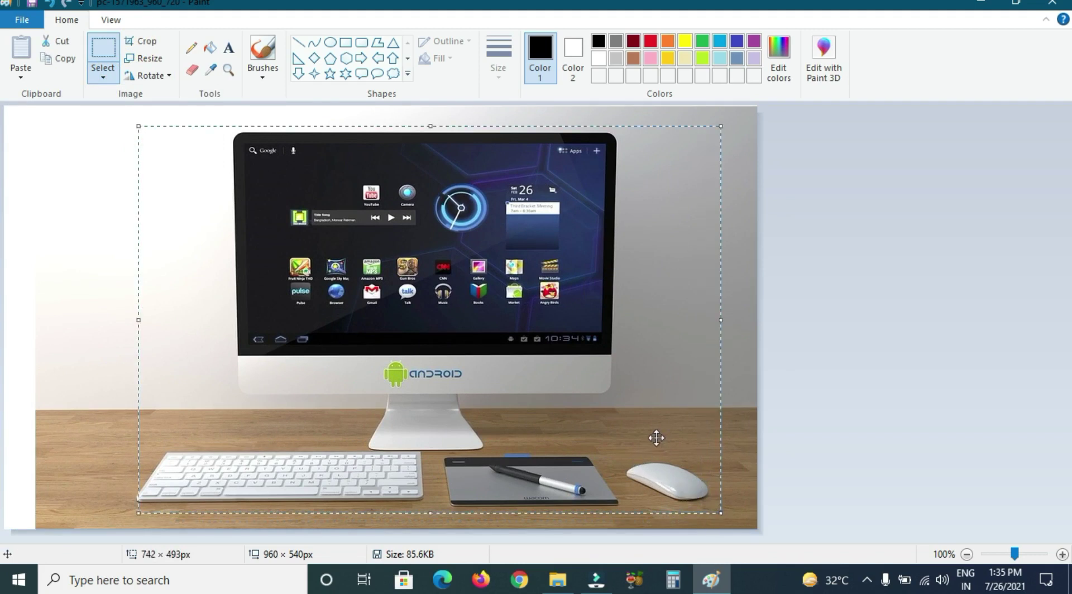
Start saving a copy of the picture with the file name 20 and the 24-bit Bitmap type.
click(22, 20)
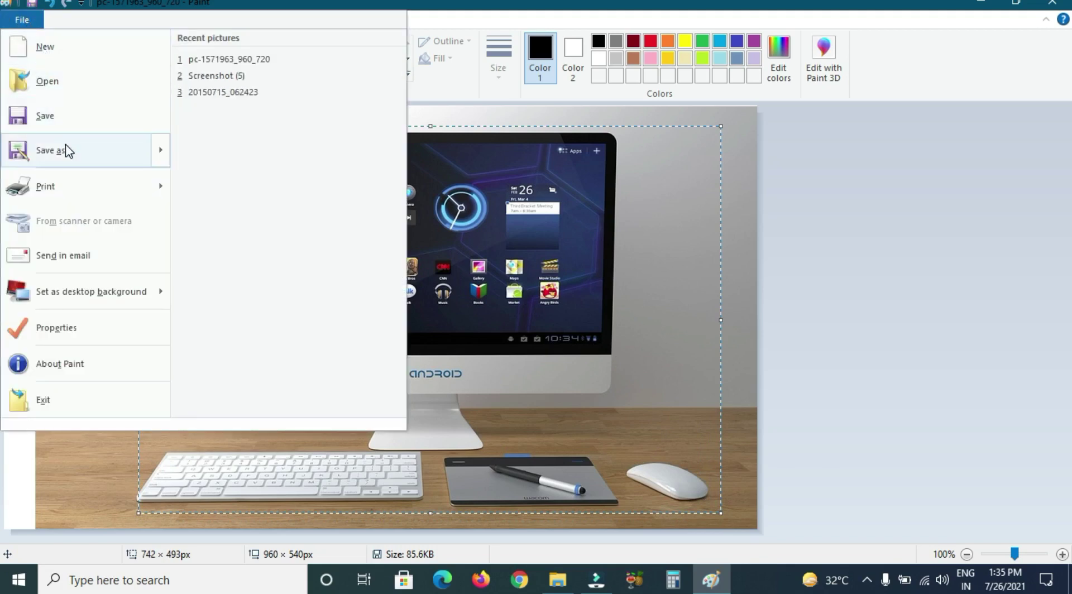
click(66, 151)
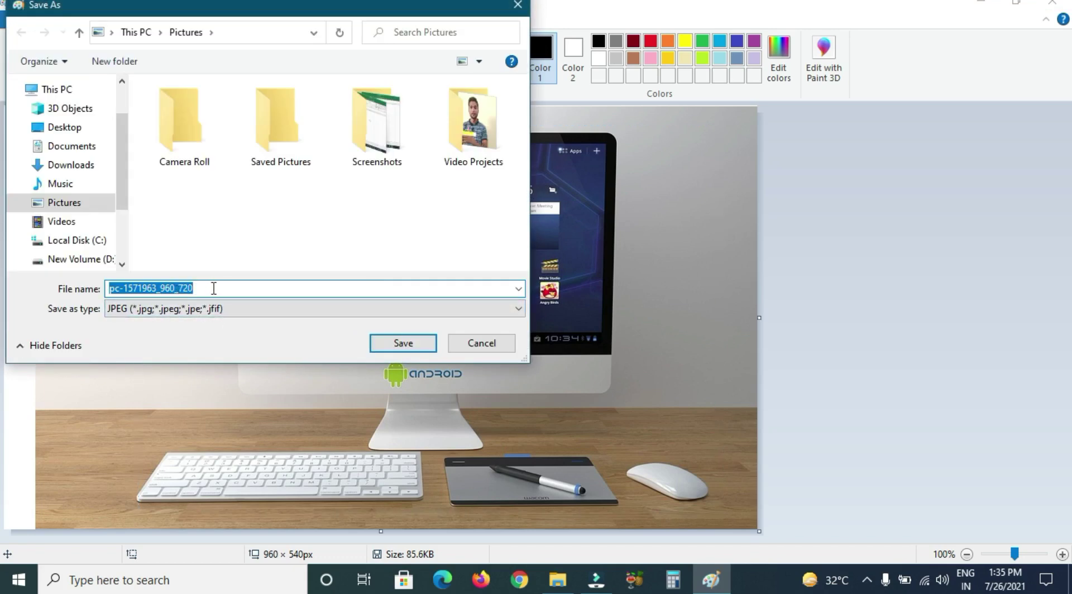
text(20)
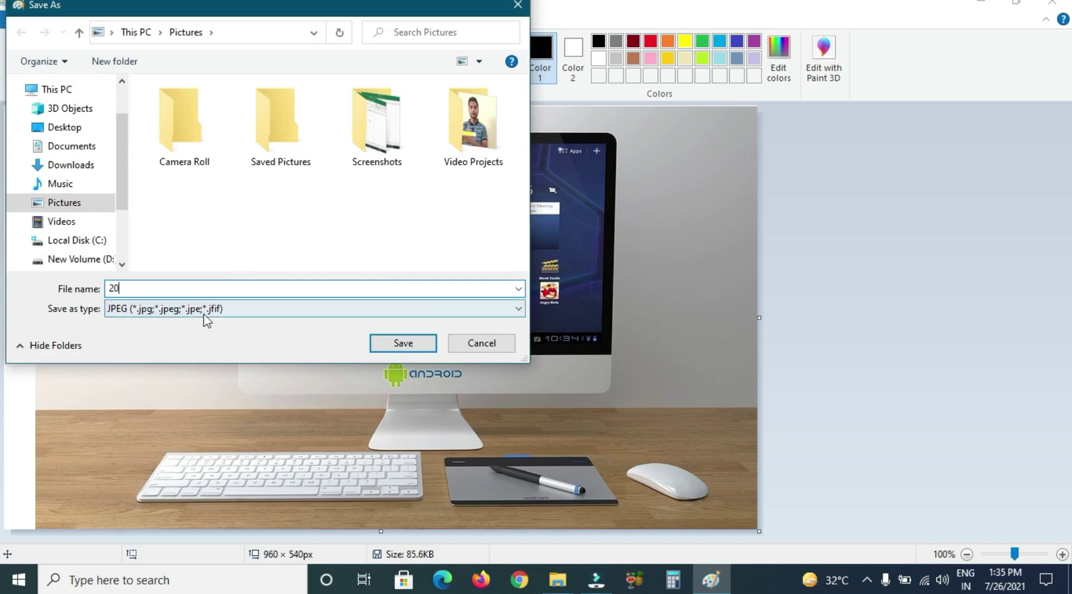
click(518, 308)
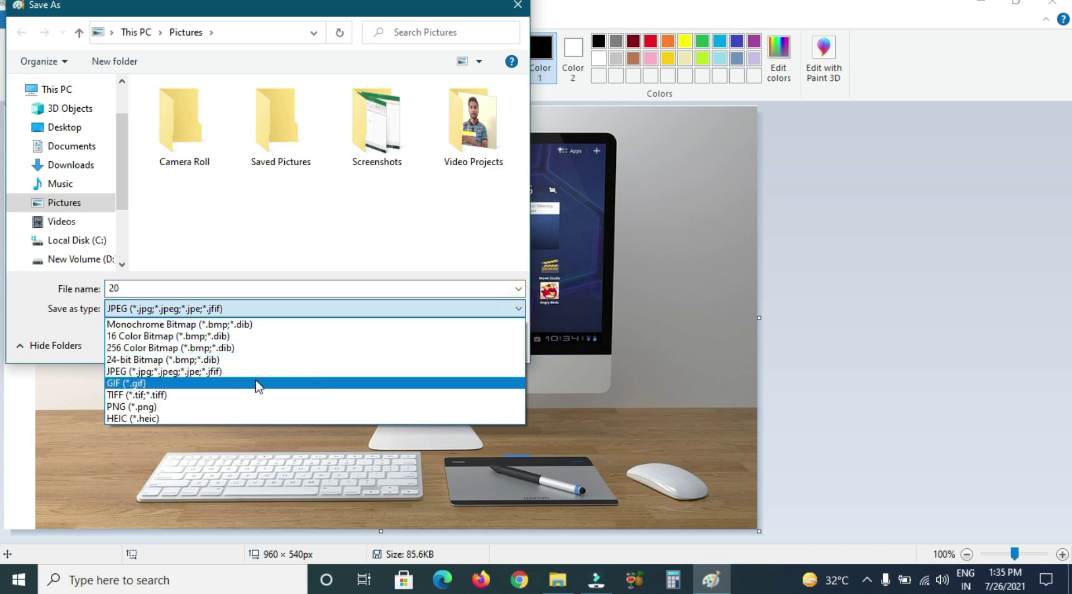
click(187, 361)
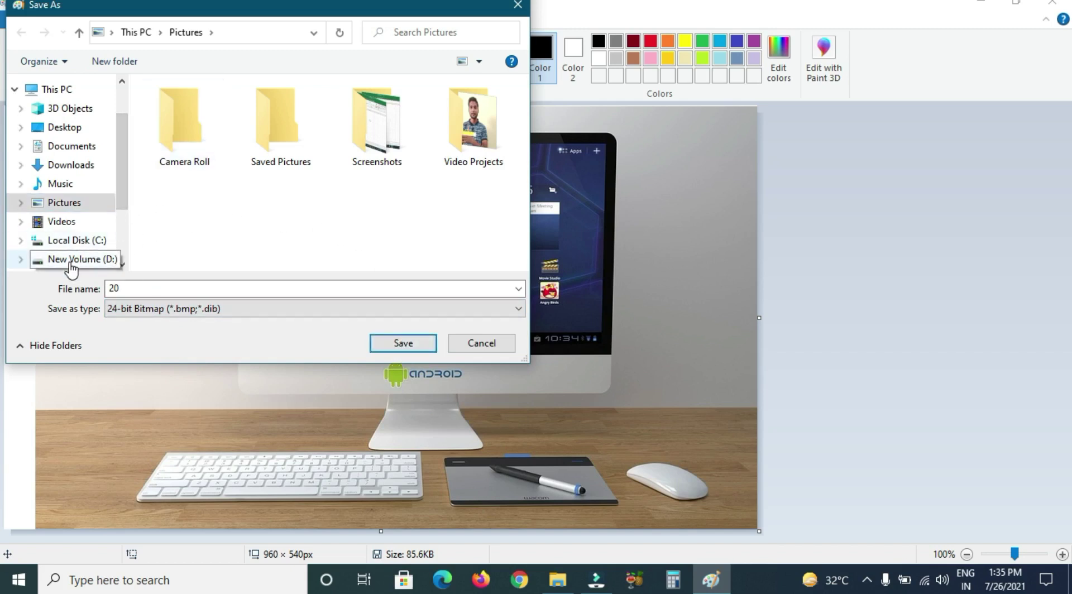
Choose New Volume (D:) as the destination, save the bitmap there and check the saved file.
scroll(71, 269, down, 1)
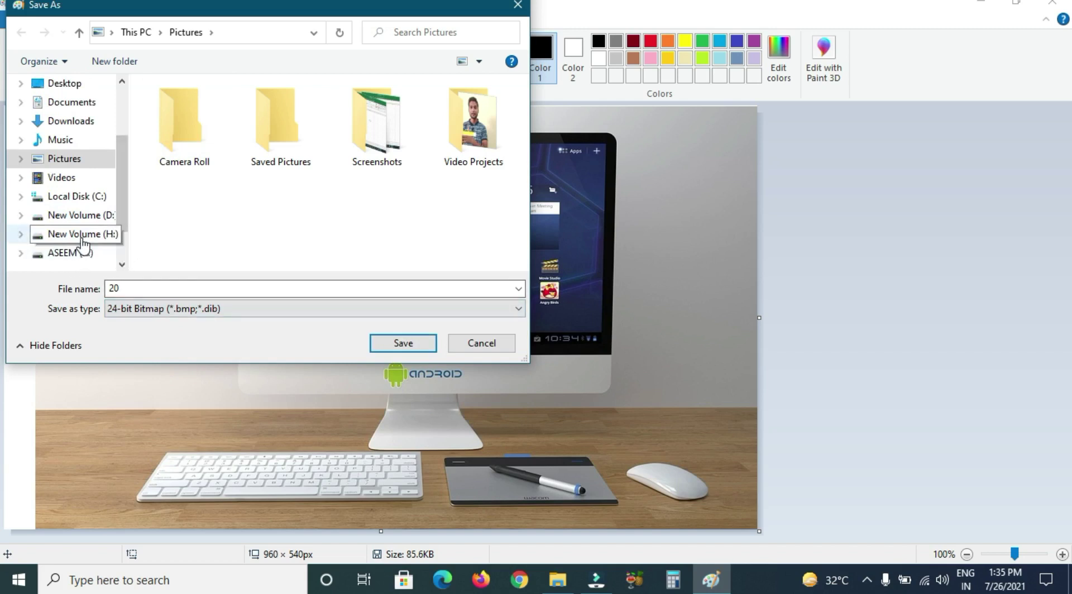
click(81, 239)
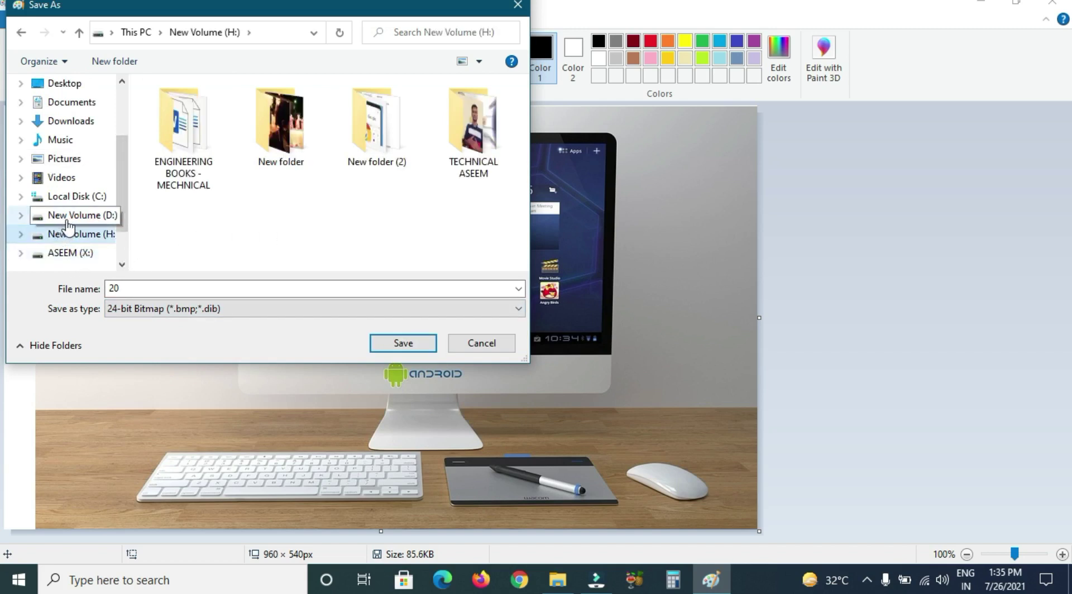
click(66, 222)
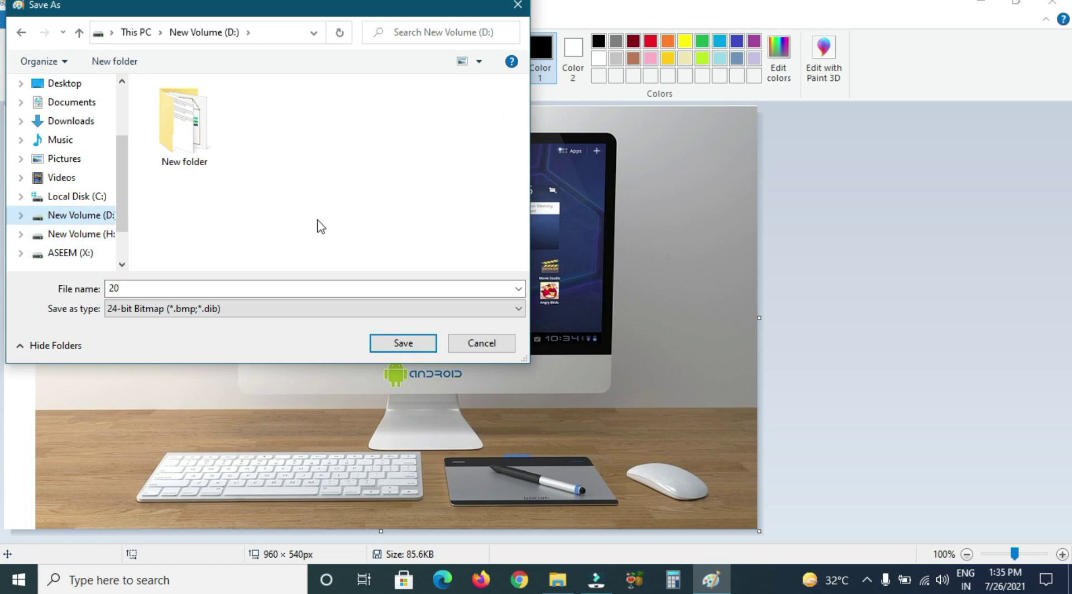
click(401, 343)
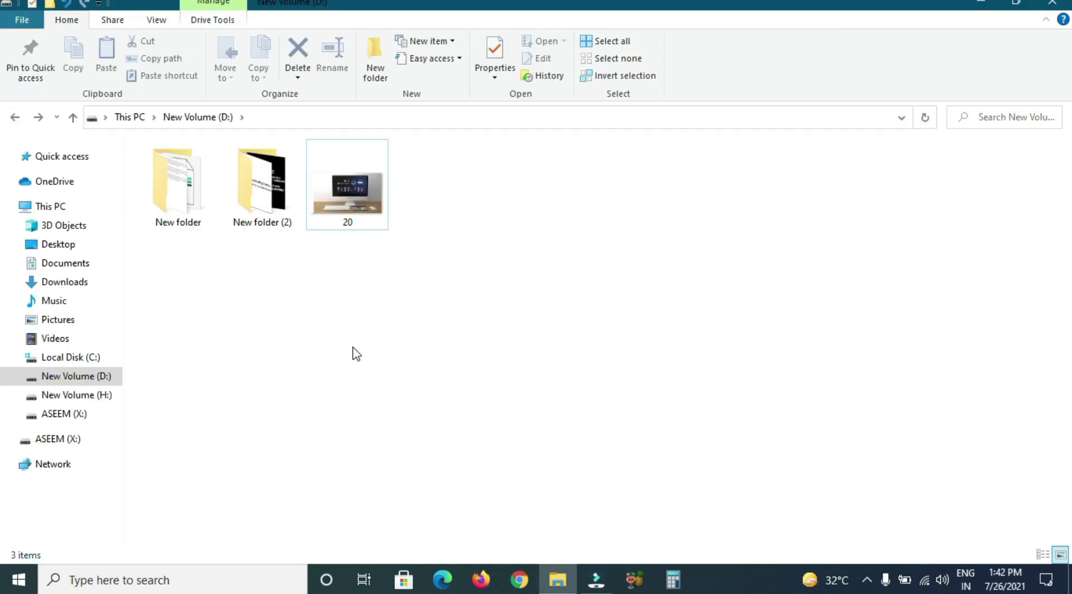
mouse_move(359, 196)
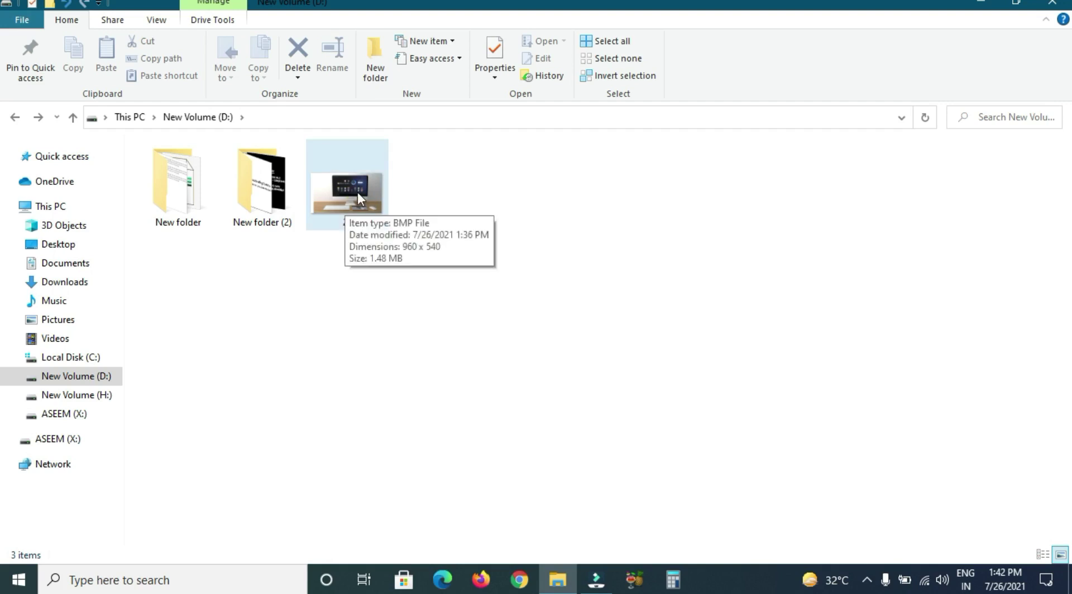
Open the recent autorun.inf document in Notepad.
click(245, 586)
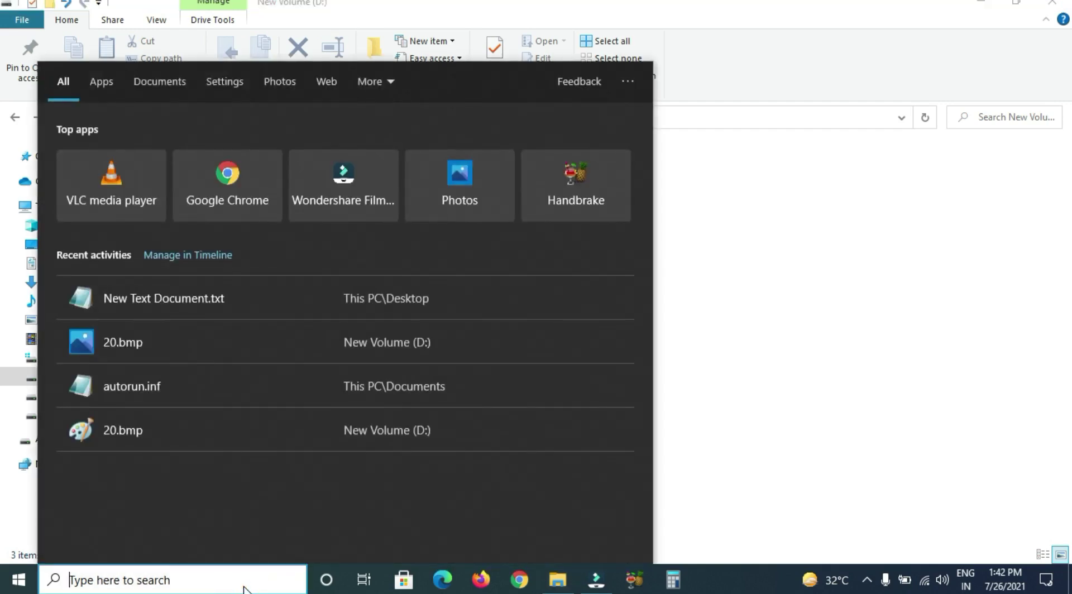
click(249, 397)
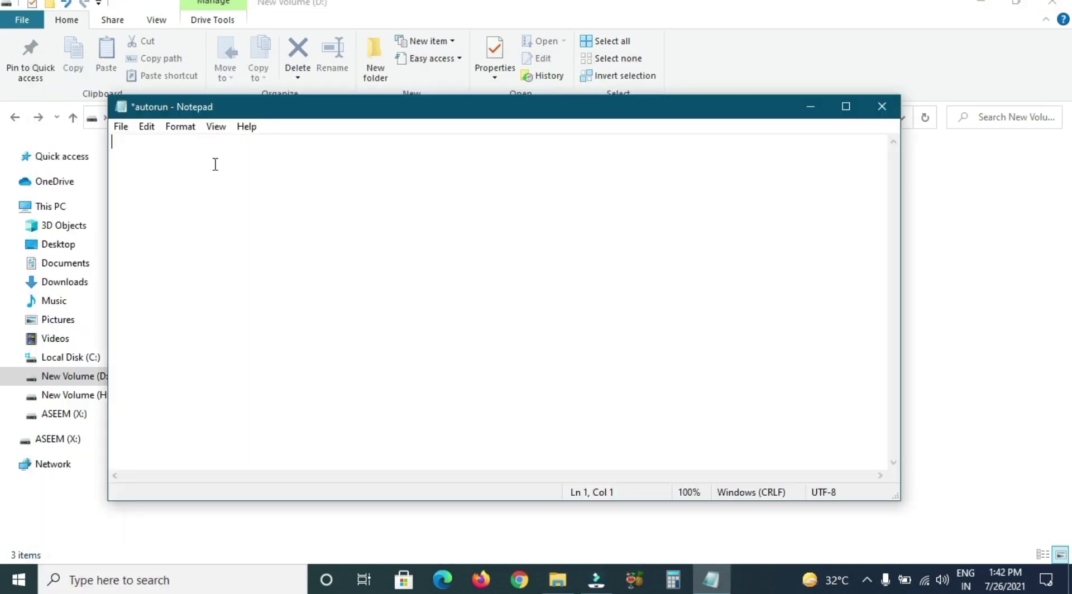
click(154, 583)
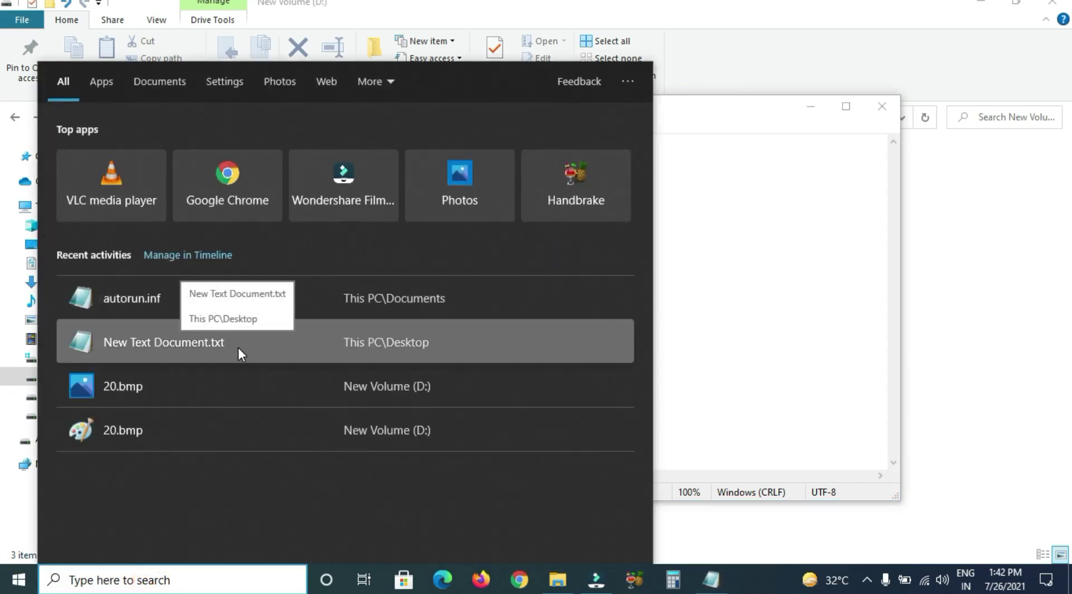
text(not)
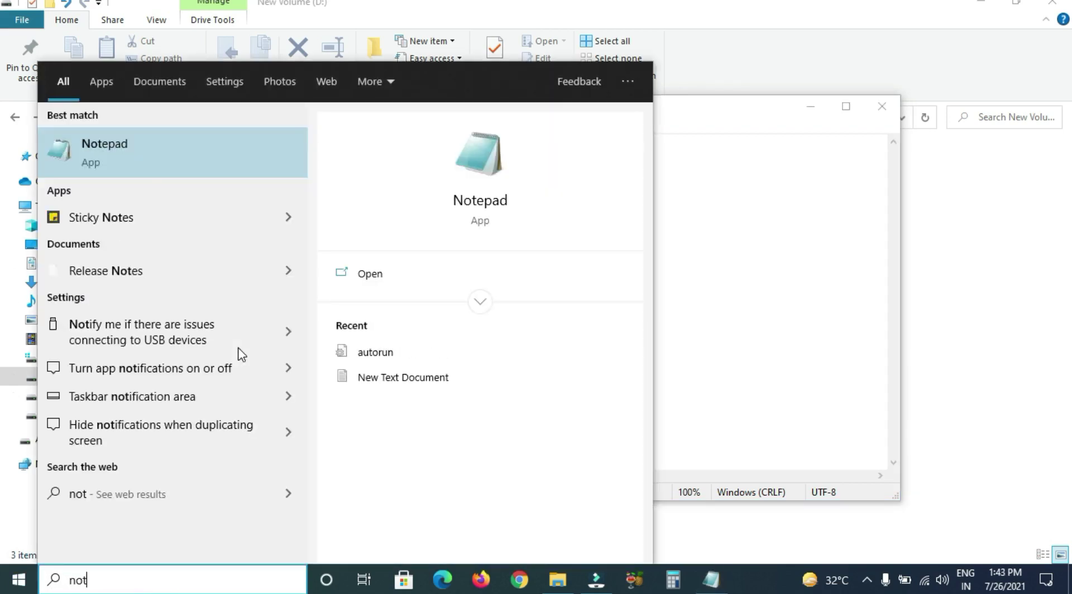
click(952, 307)
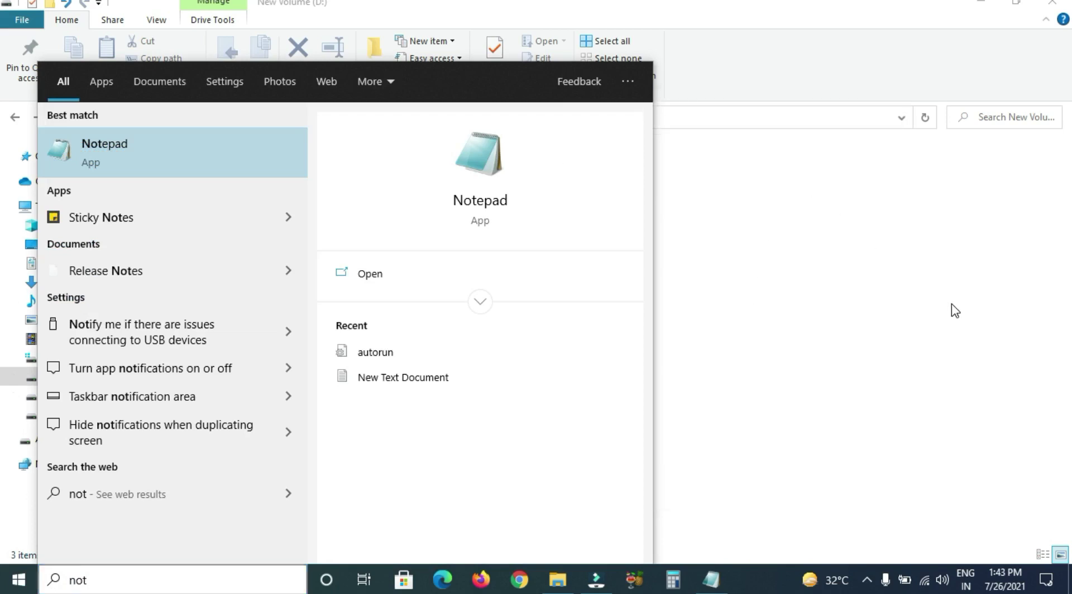
click(710, 579)
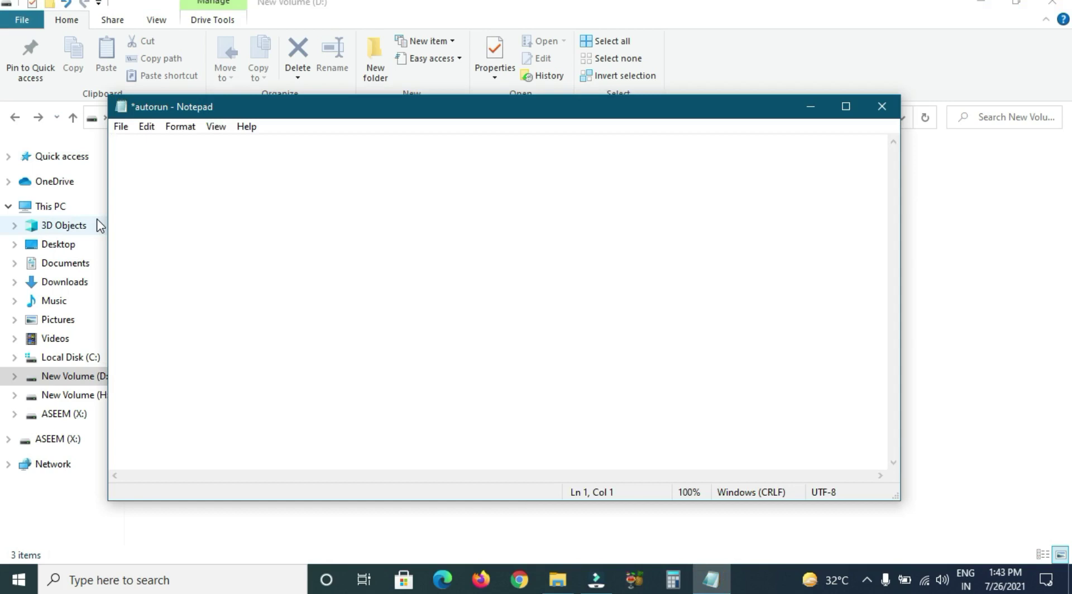
Write the two lines "[autorun]" and "icon=20.bmp" in the empty autorun document.
text([autorun)
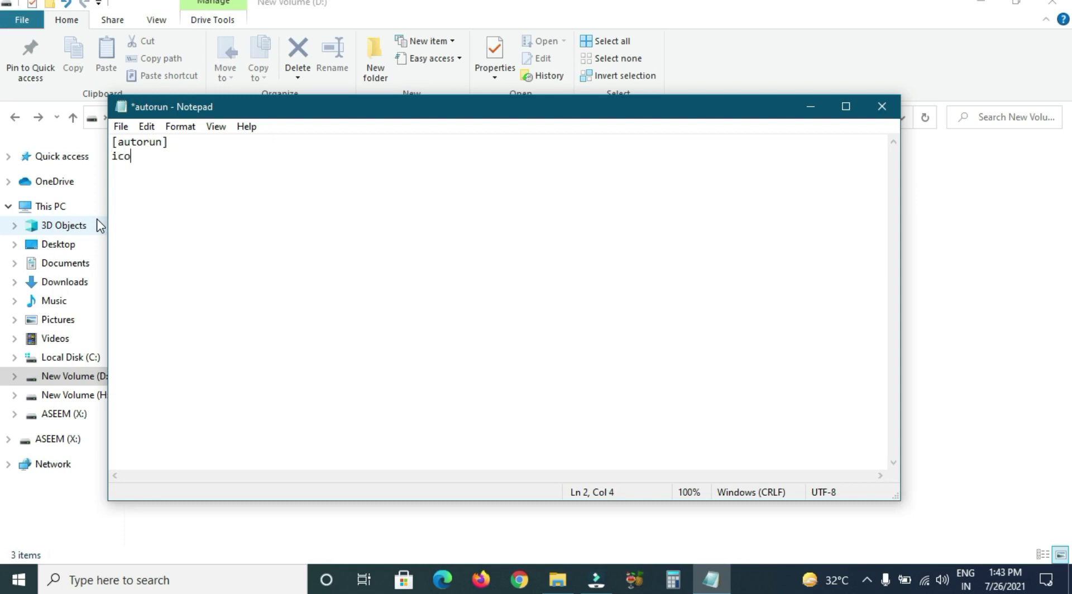
text(n=20.bmp)
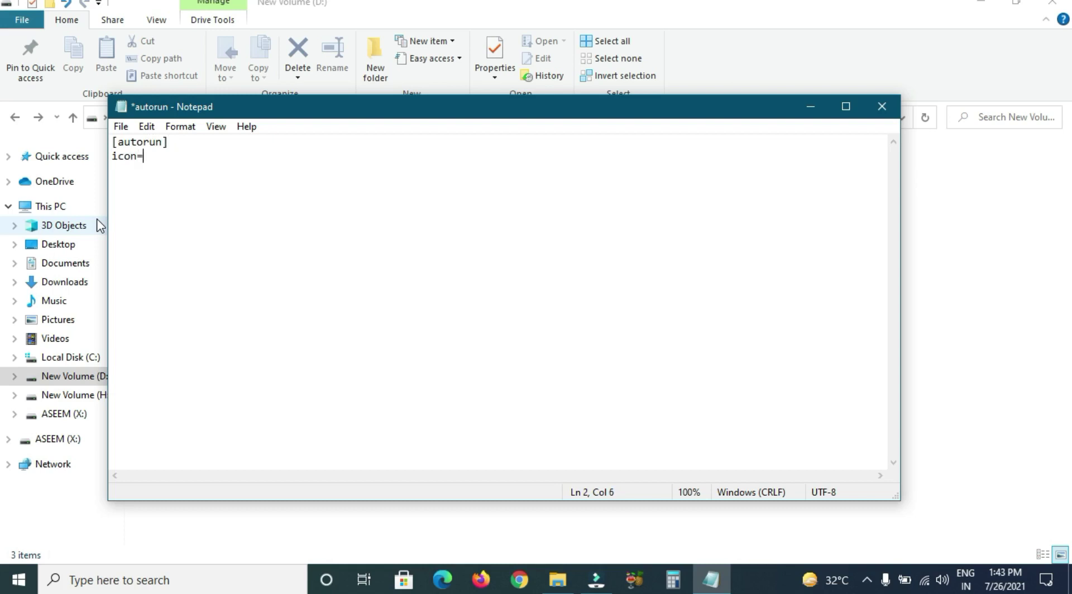
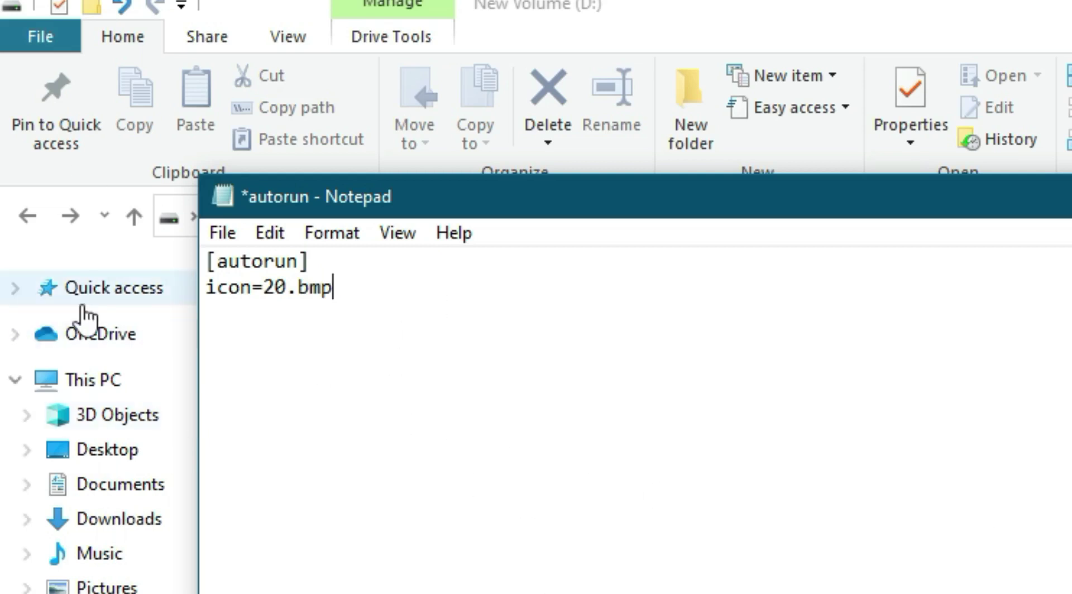
Start saving the Notepad document as a new file named autorun.inf with the All Files type.
click(232, 236)
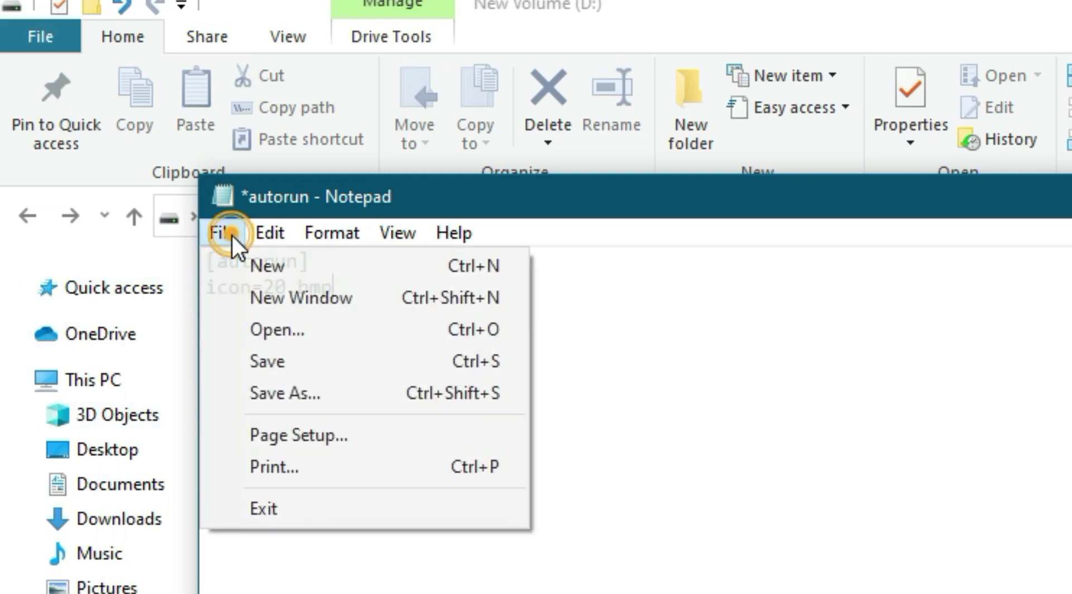
click(282, 393)
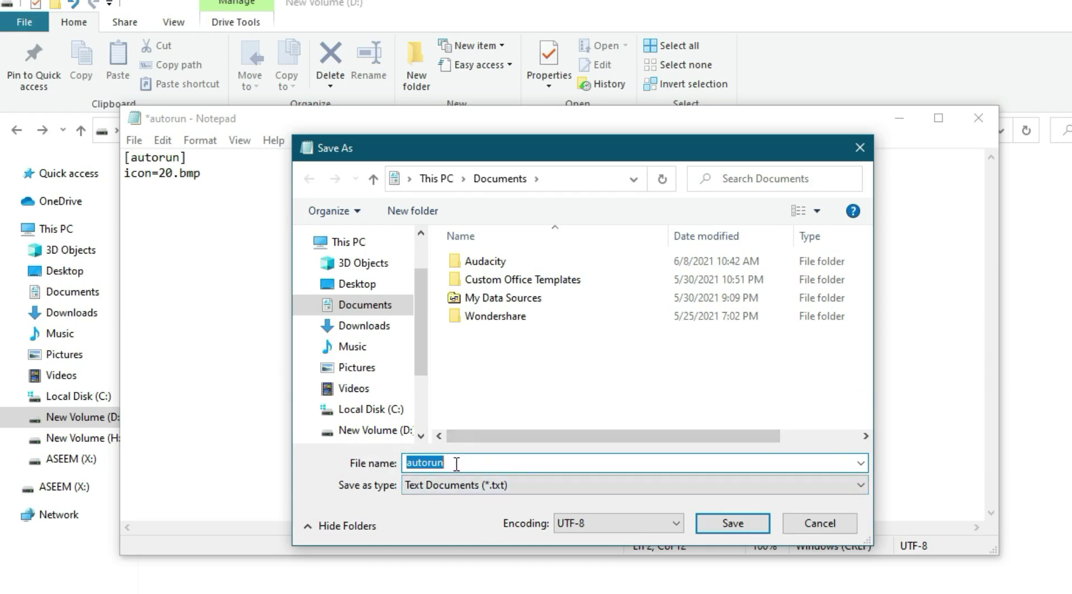
text(auto)
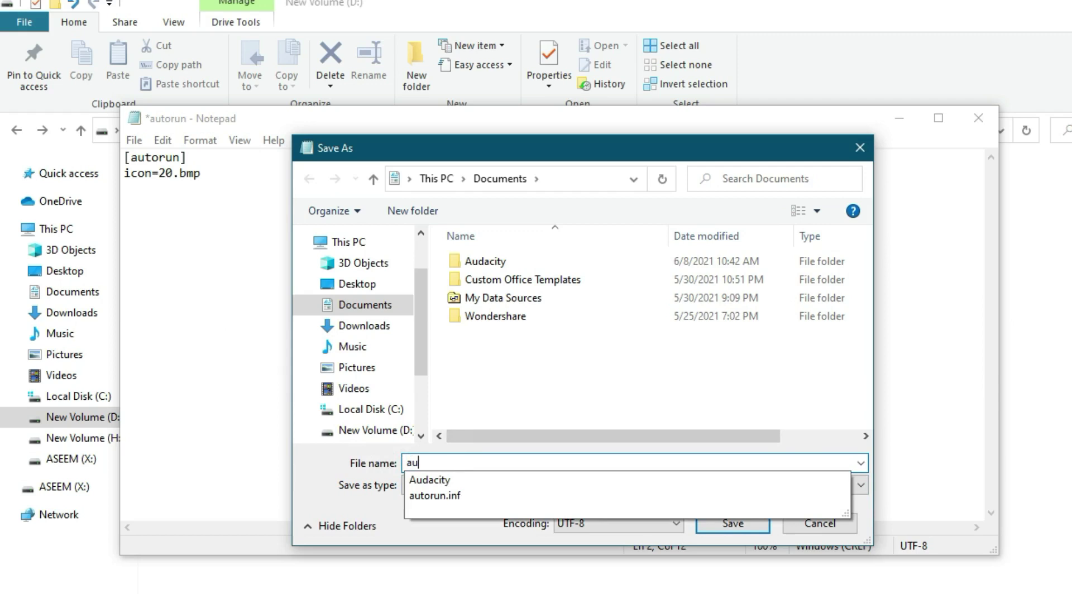
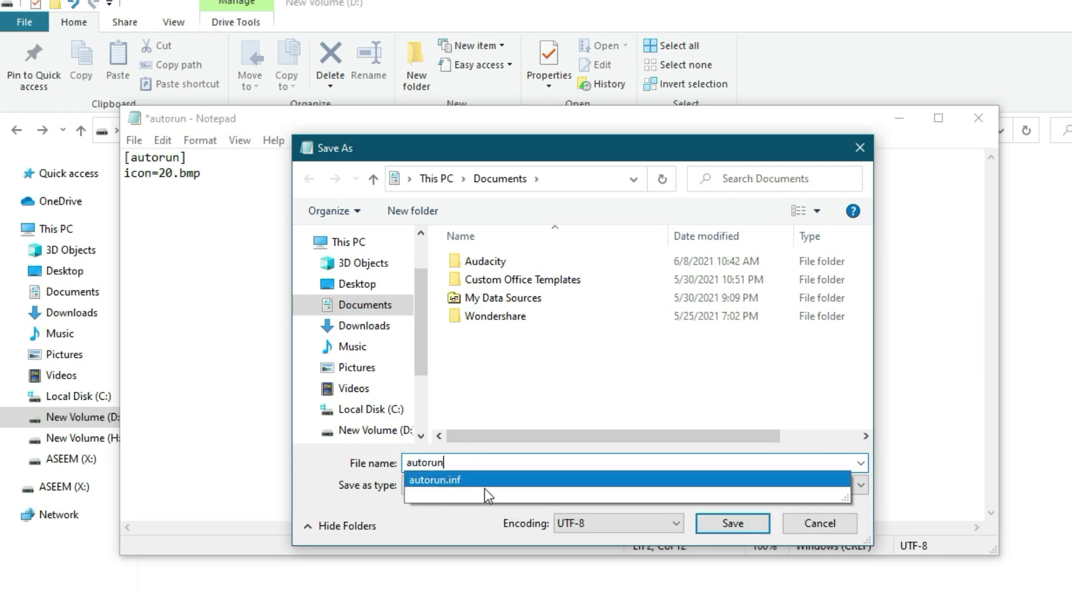
click(514, 482)
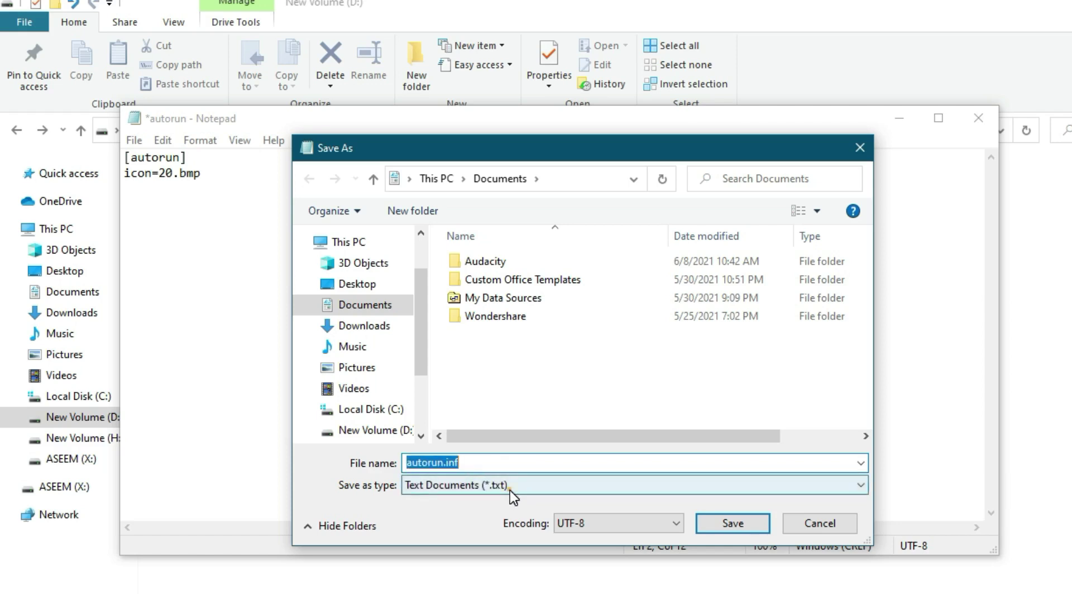
click(505, 489)
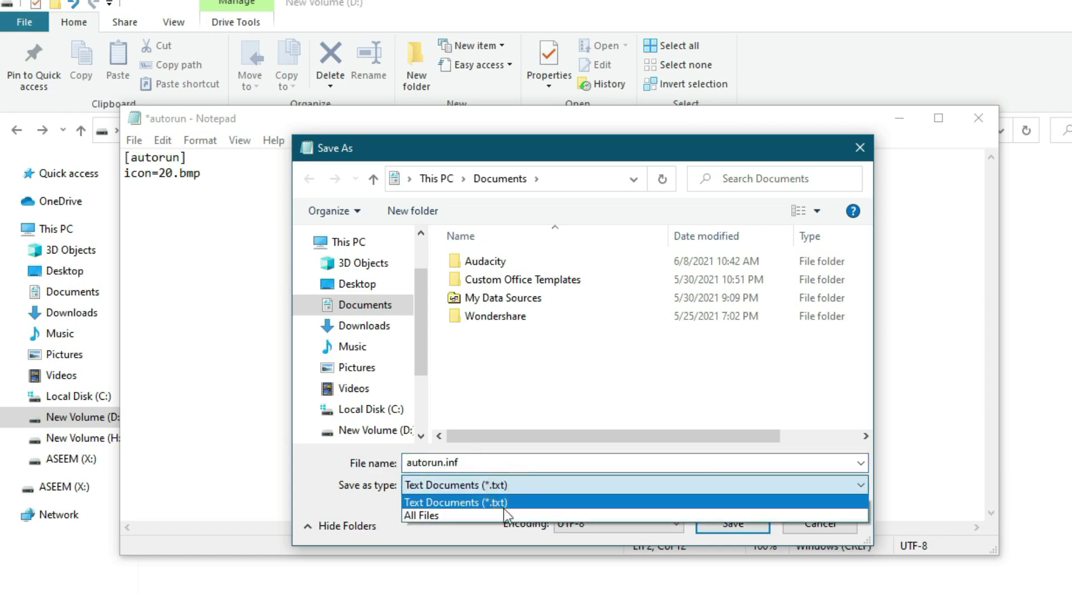
click(449, 515)
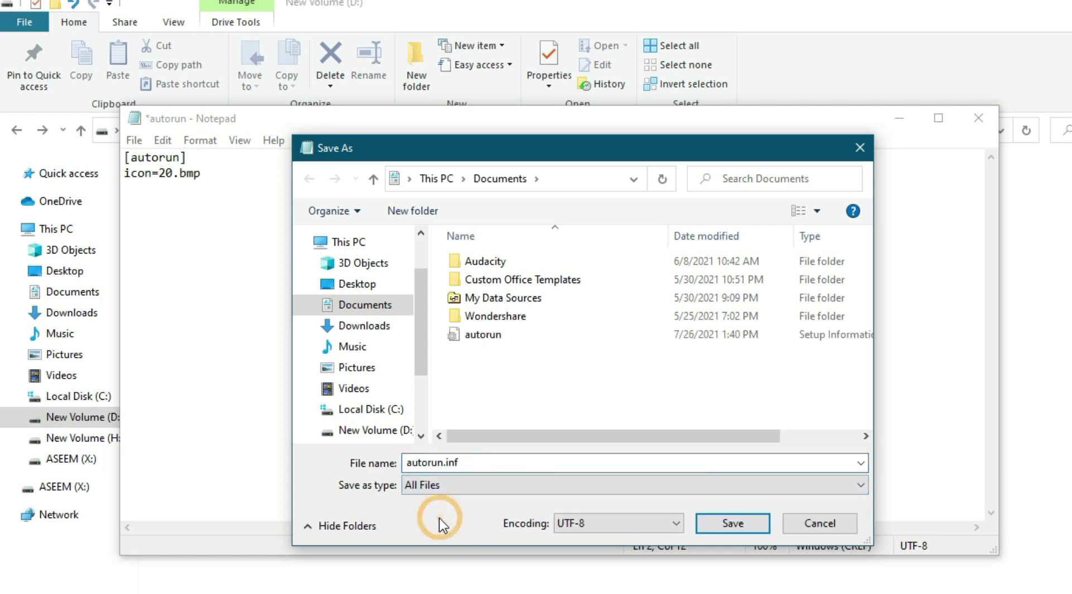
Re-enter the file name autorun.inf, save it in Documents and replace the existing file.
double_click(465, 461)
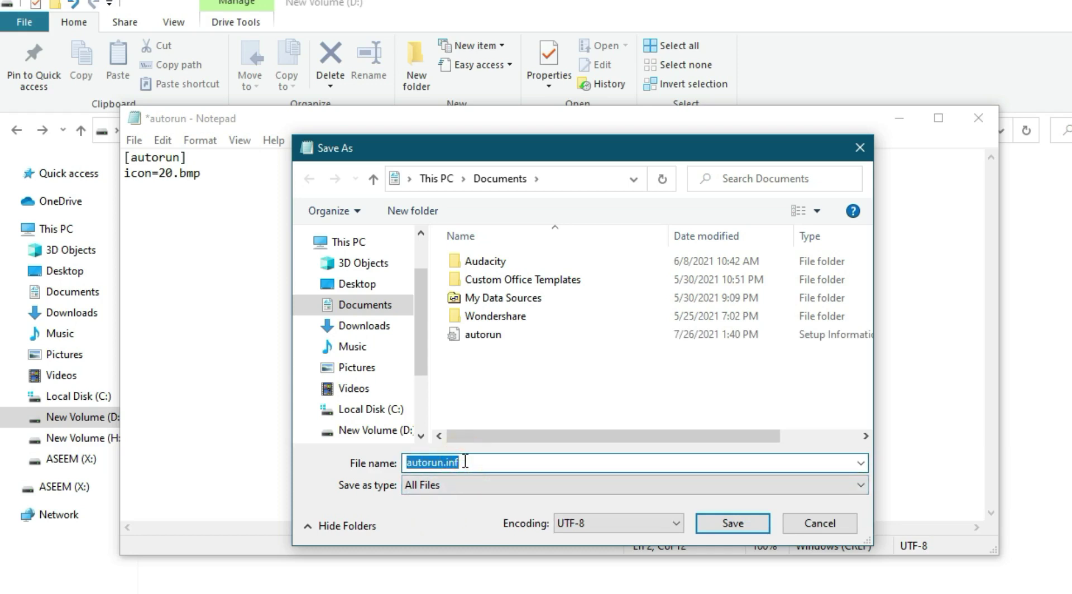
text(aut)
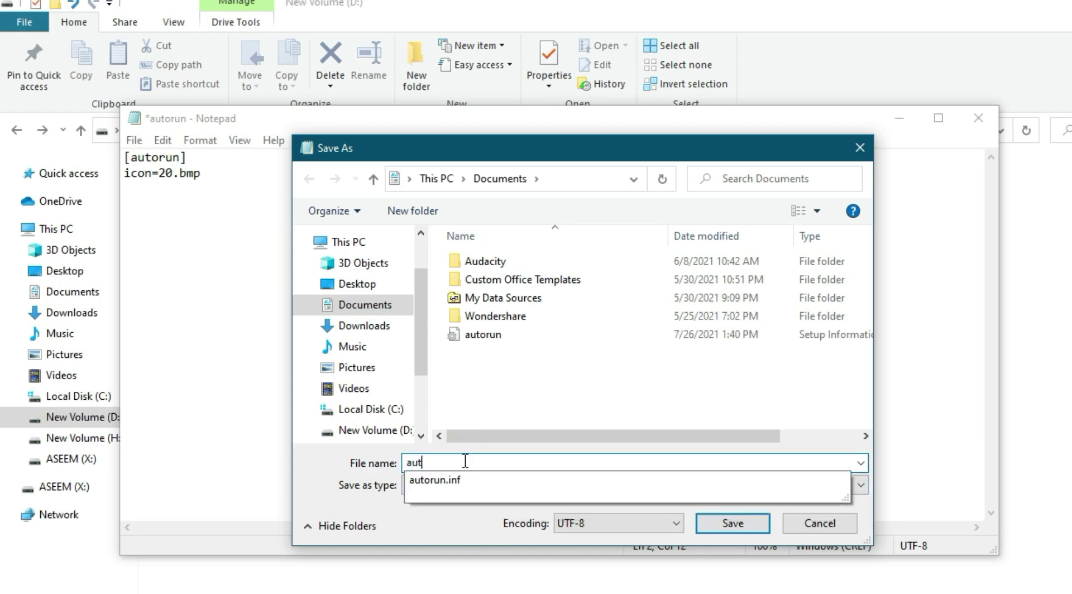
text(orun)
text(run.inf)
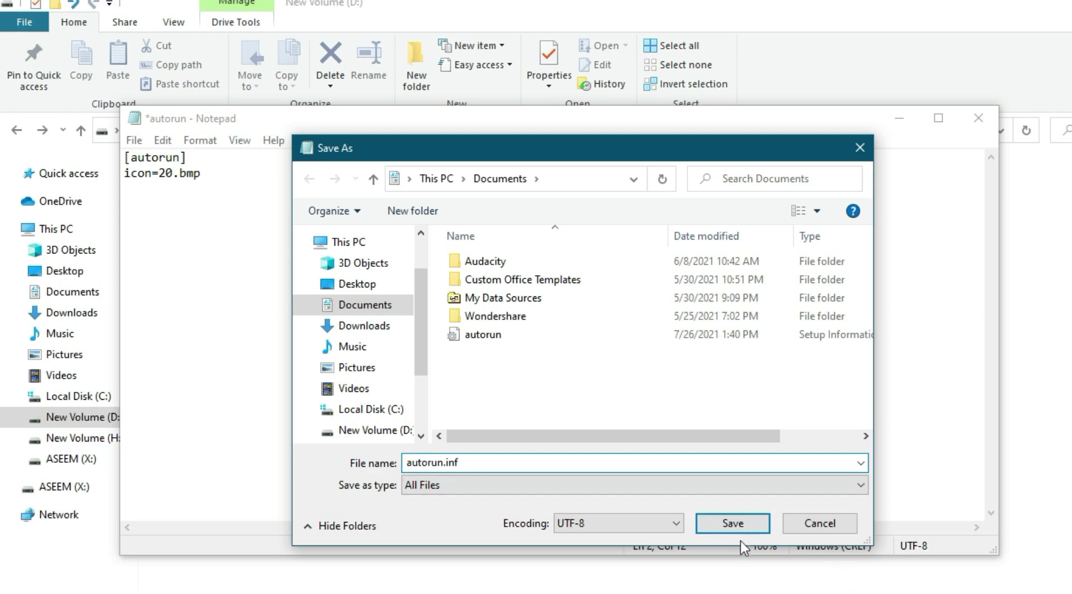
click(745, 522)
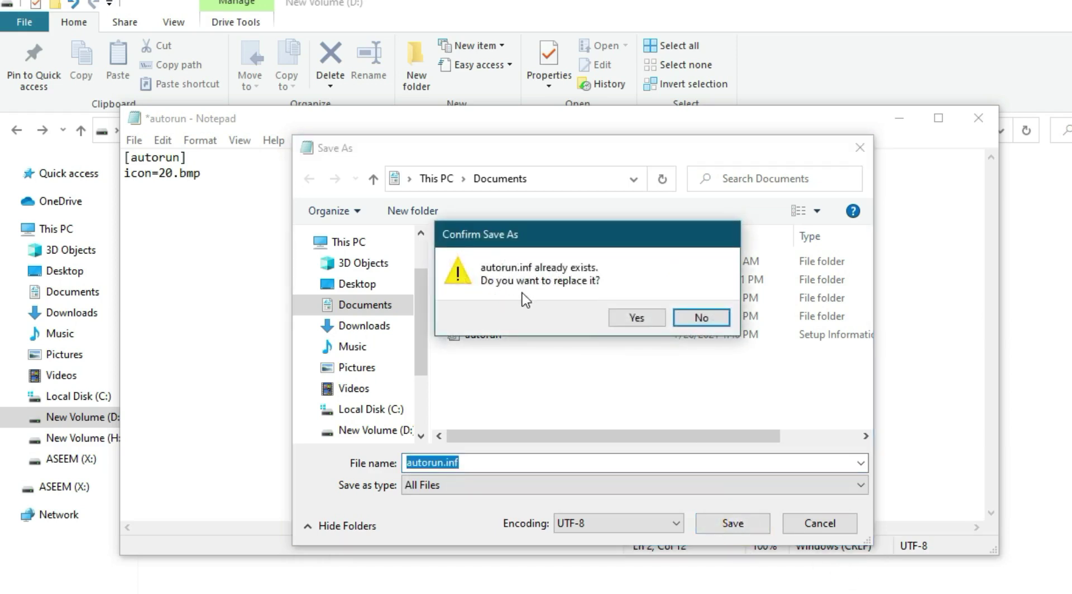
click(645, 319)
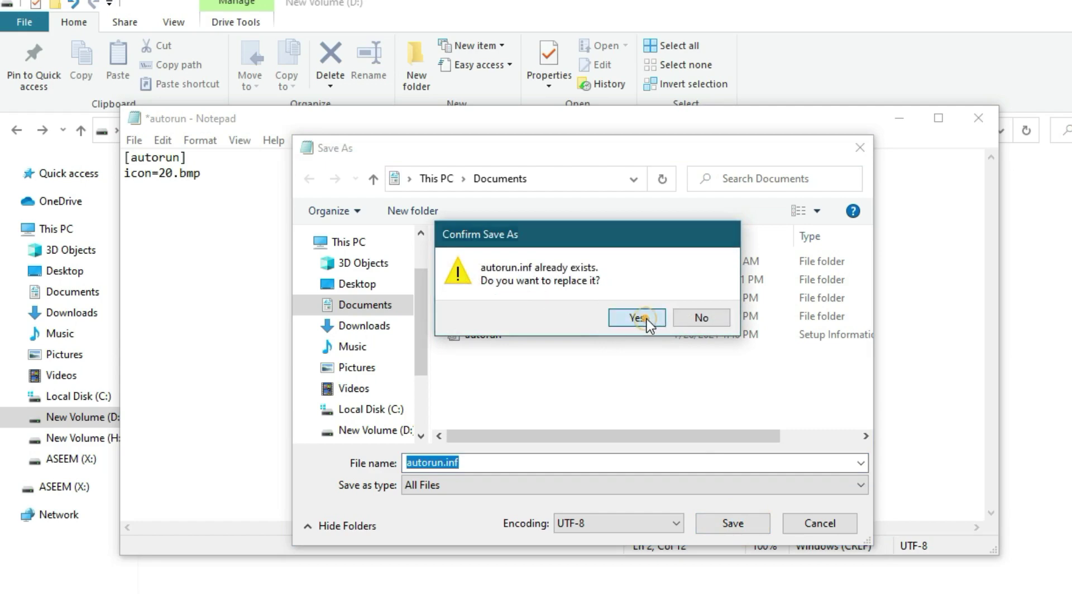
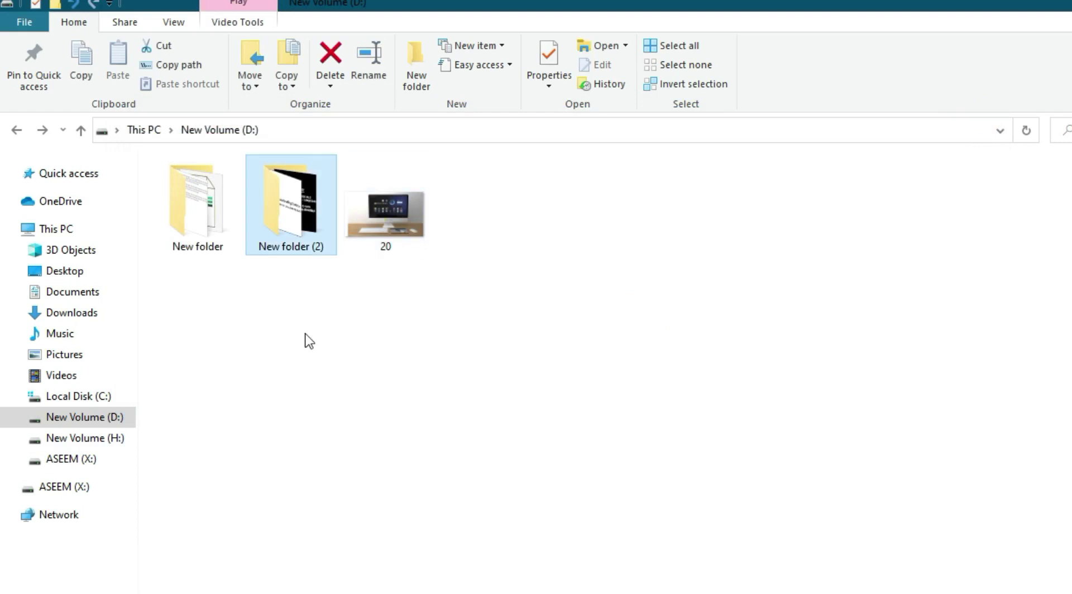
Move the autorun file from Documents to New Volume (D:).
click(85, 291)
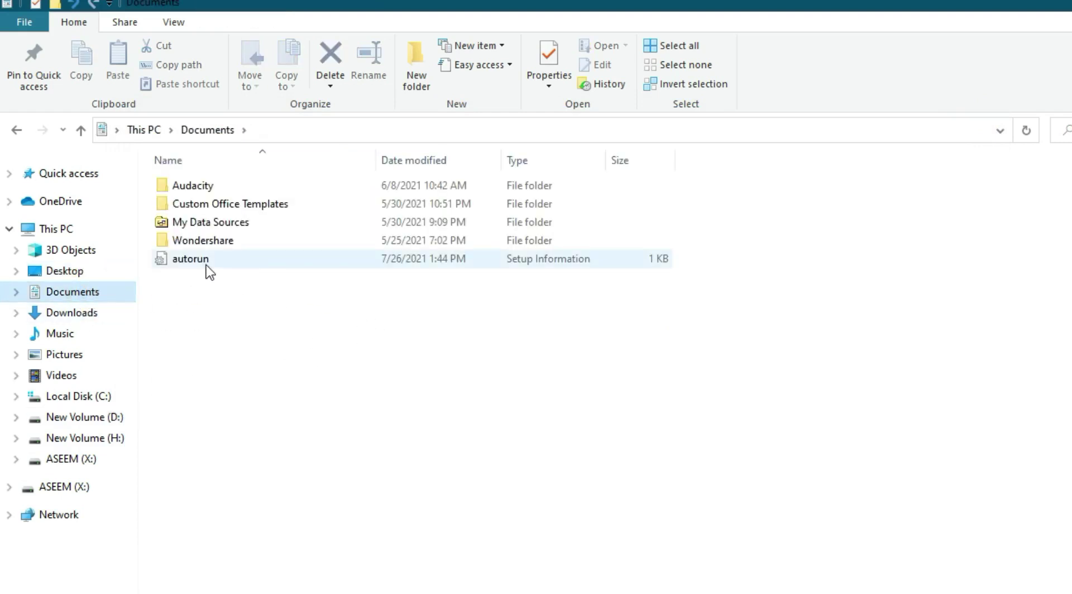
click(210, 271)
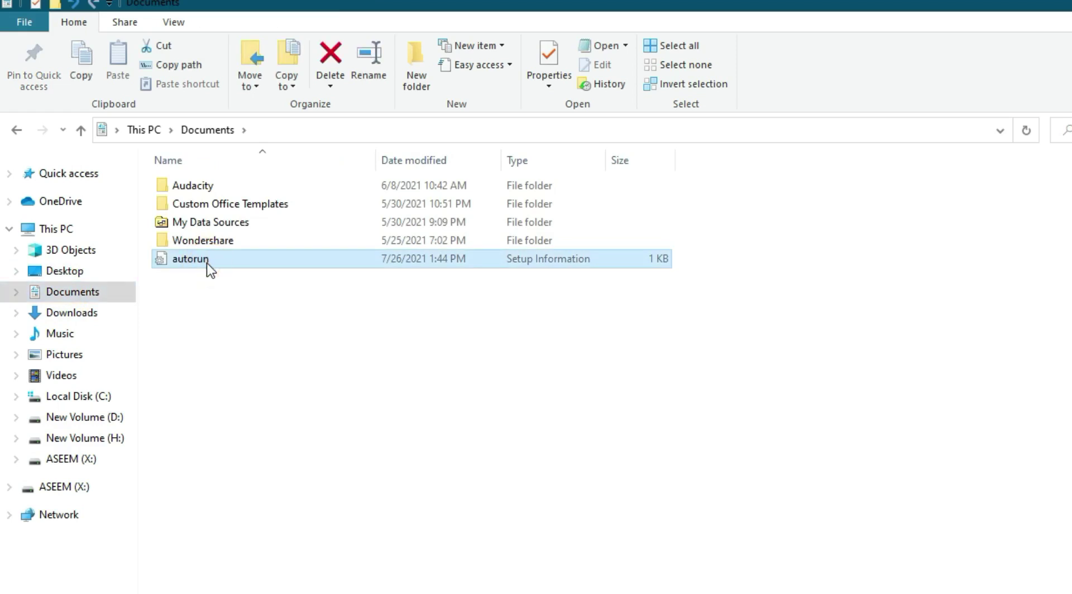
right_click(210, 271)
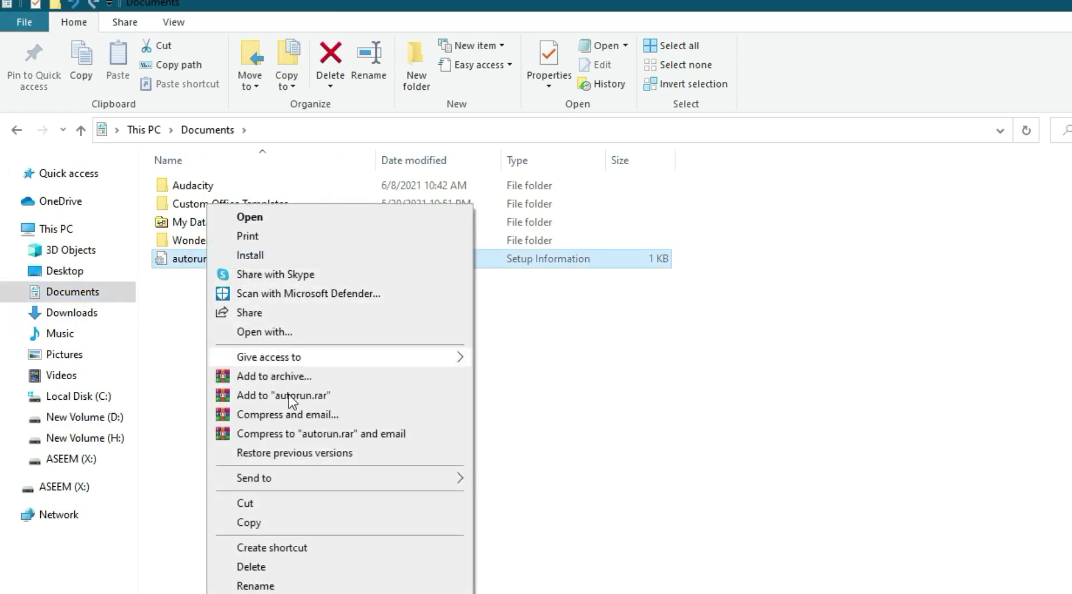
click(261, 505)
click(72, 486)
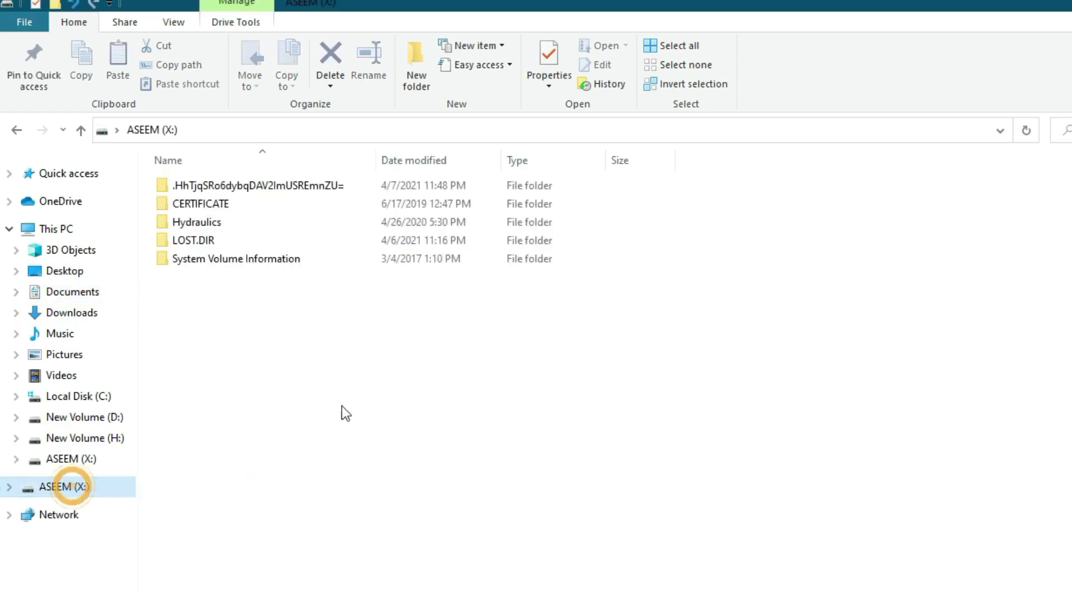
click(14, 132)
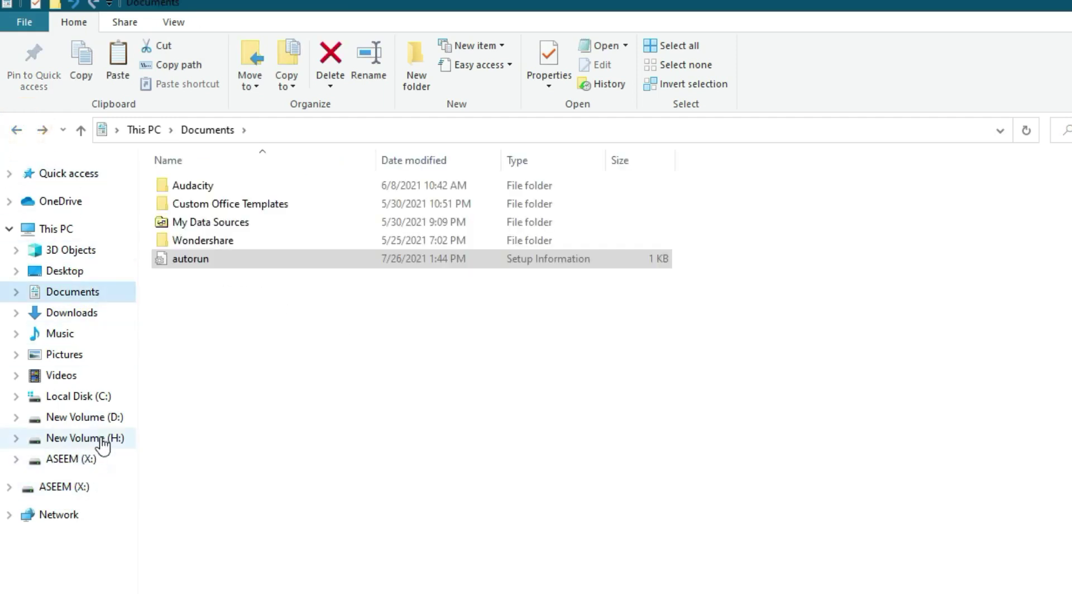
click(102, 419)
right_click(508, 268)
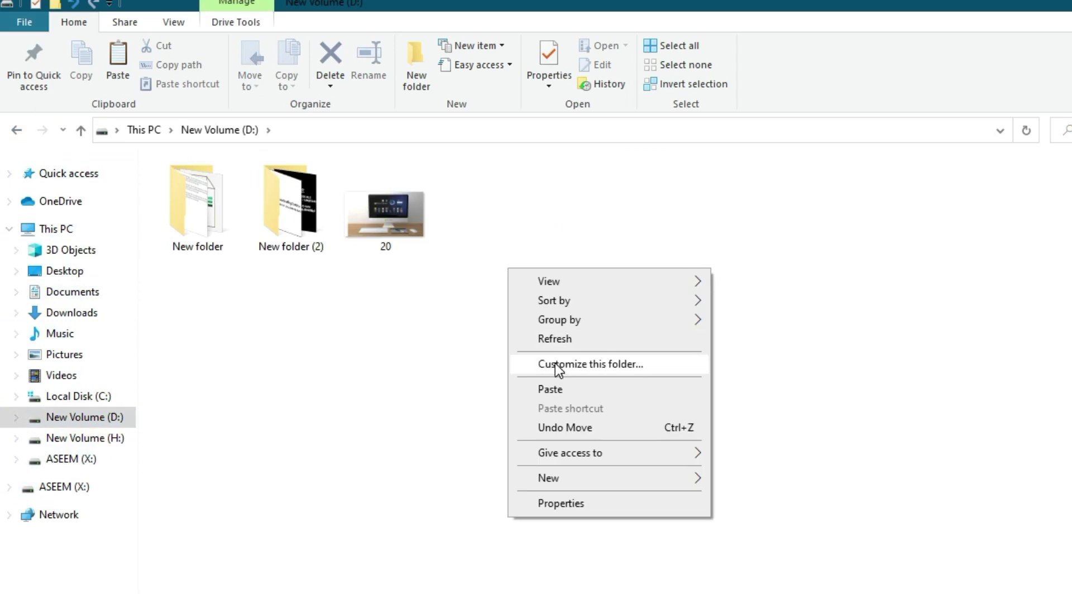
click(557, 384)
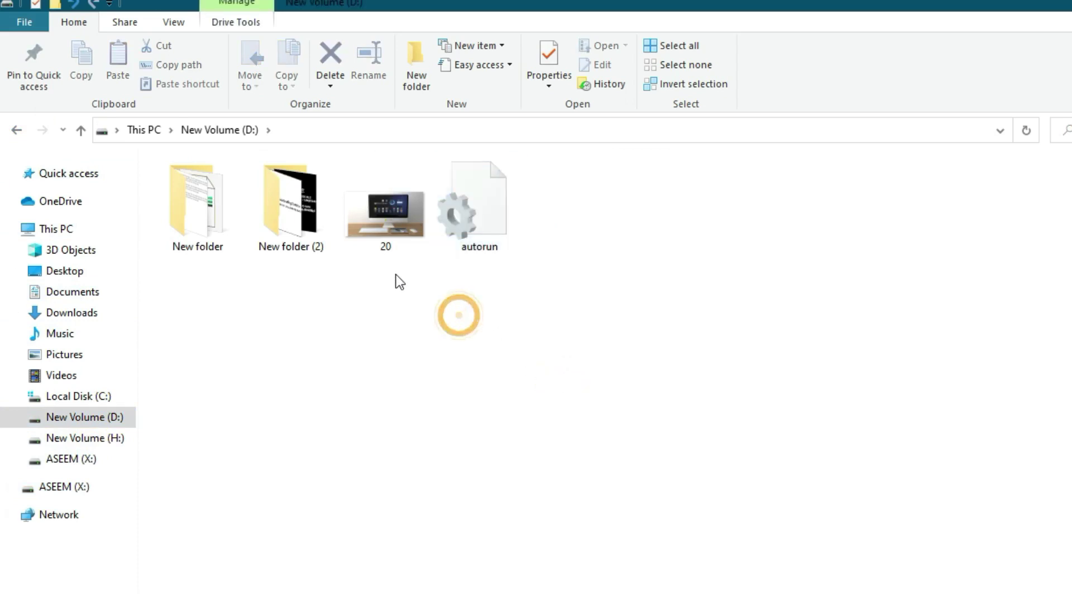
Move the picture 20 and the autorun file together from New Volume (D:) to the X: drive.
drag(390, 269, 480, 221)
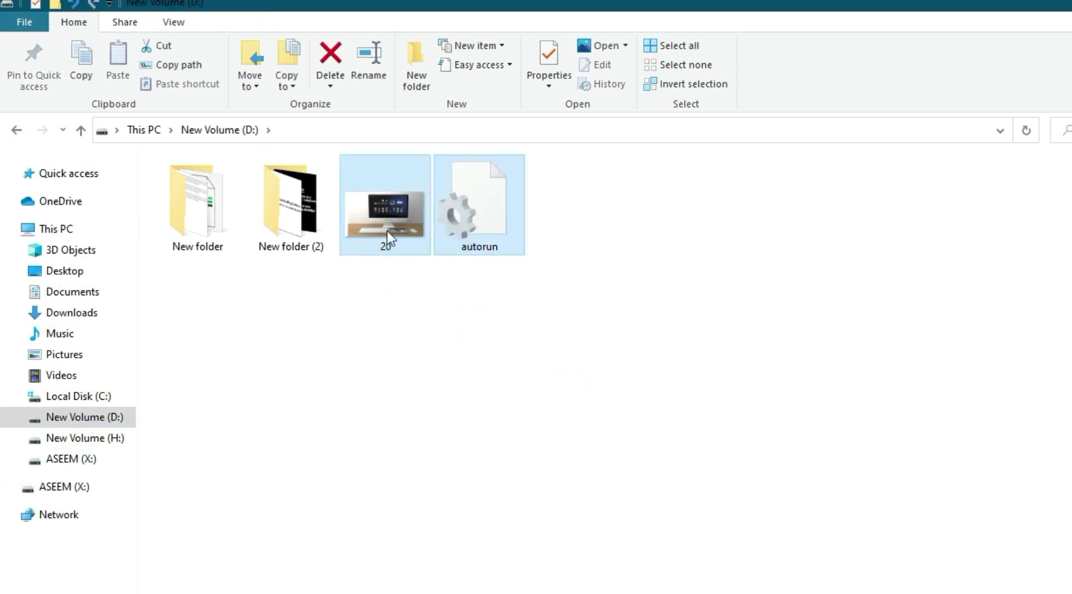
right_click(403, 249)
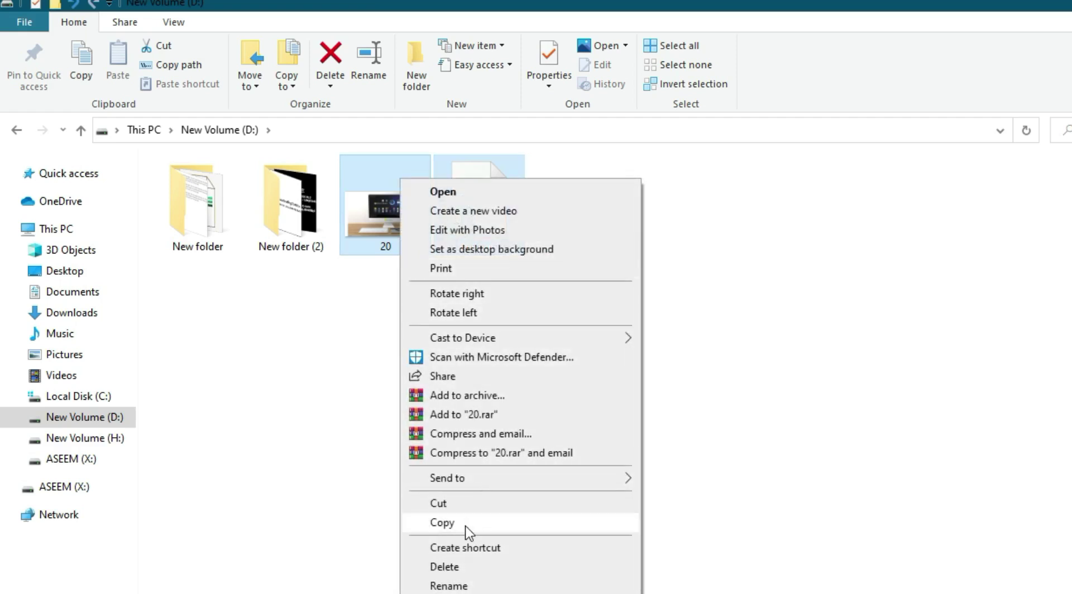
click(453, 504)
click(77, 488)
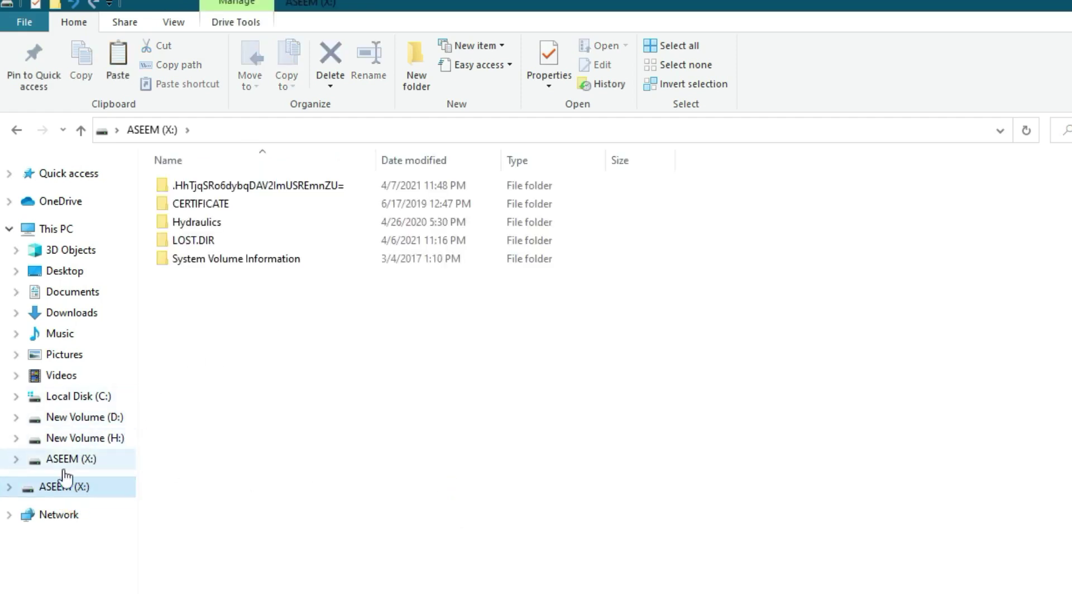
click(84, 461)
right_click(337, 354)
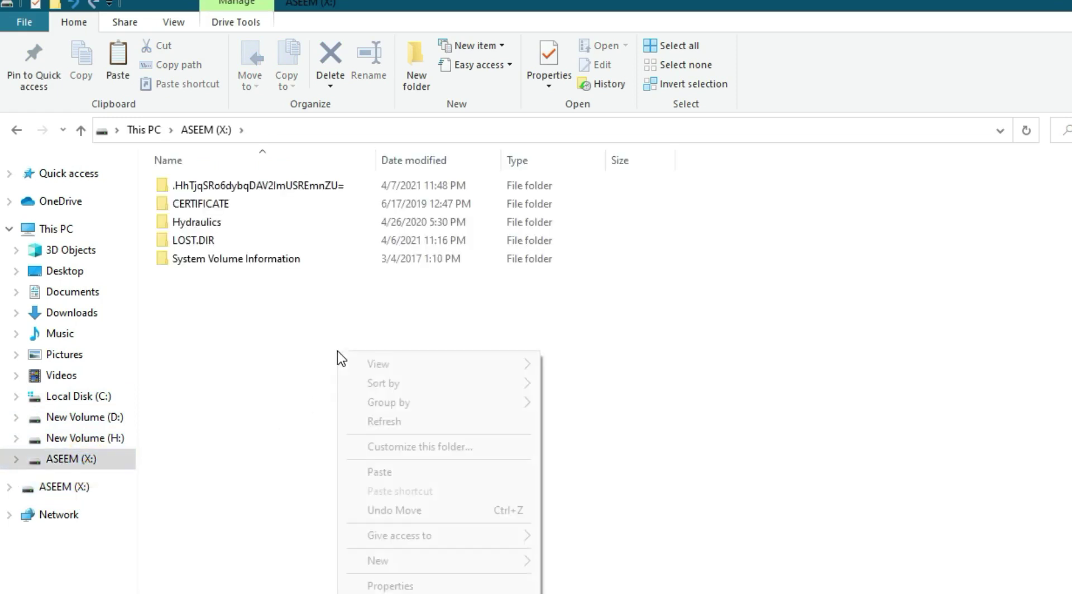
click(411, 472)
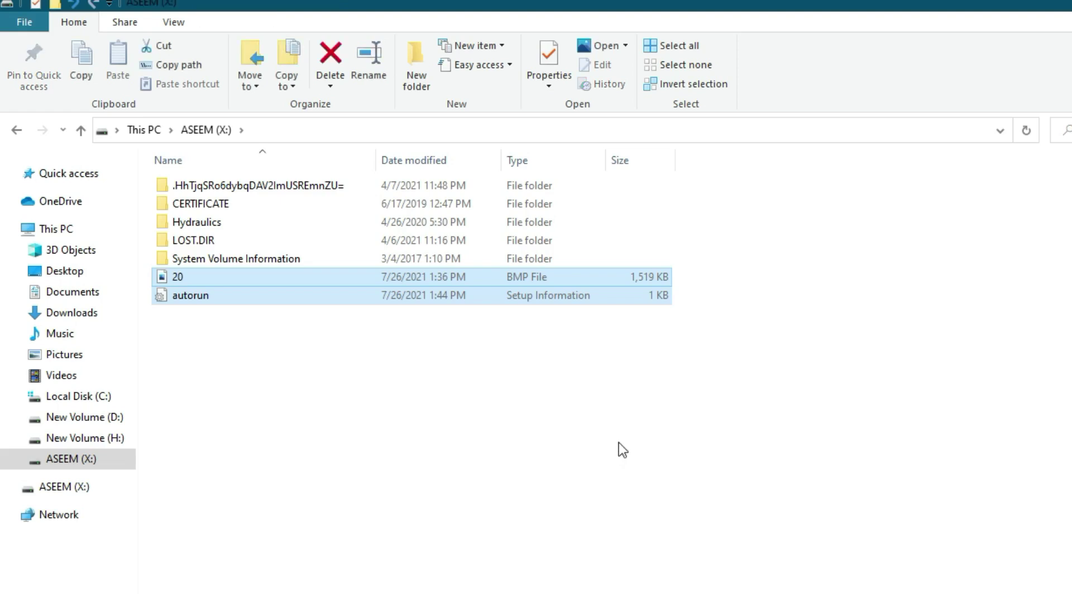
Refresh the X: drive's contents, then go to the desktop and open This PC to check the drive's icon.
right_click(637, 387)
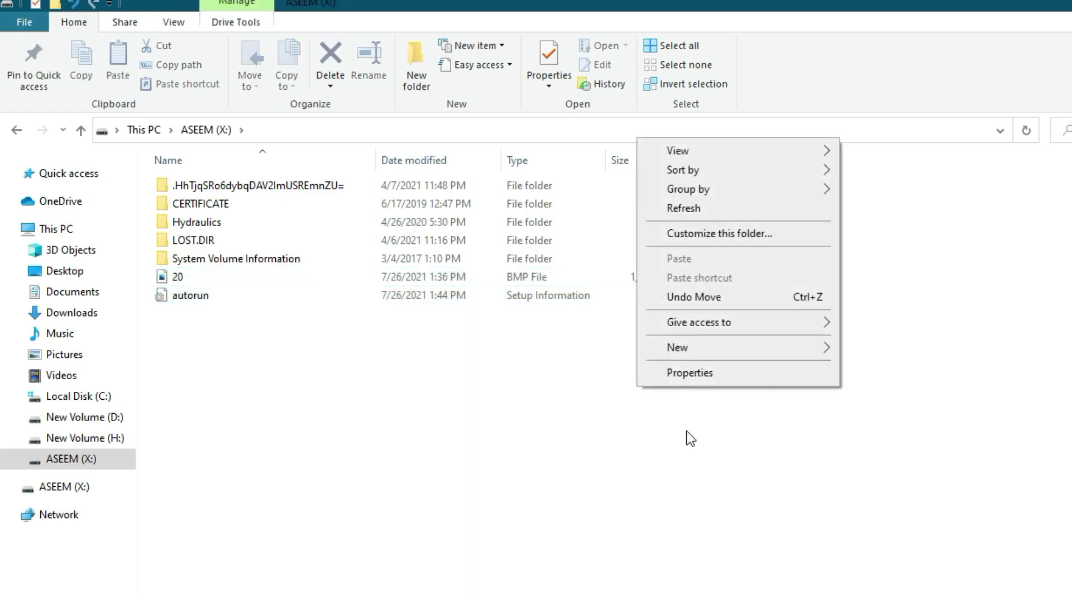
click(690, 209)
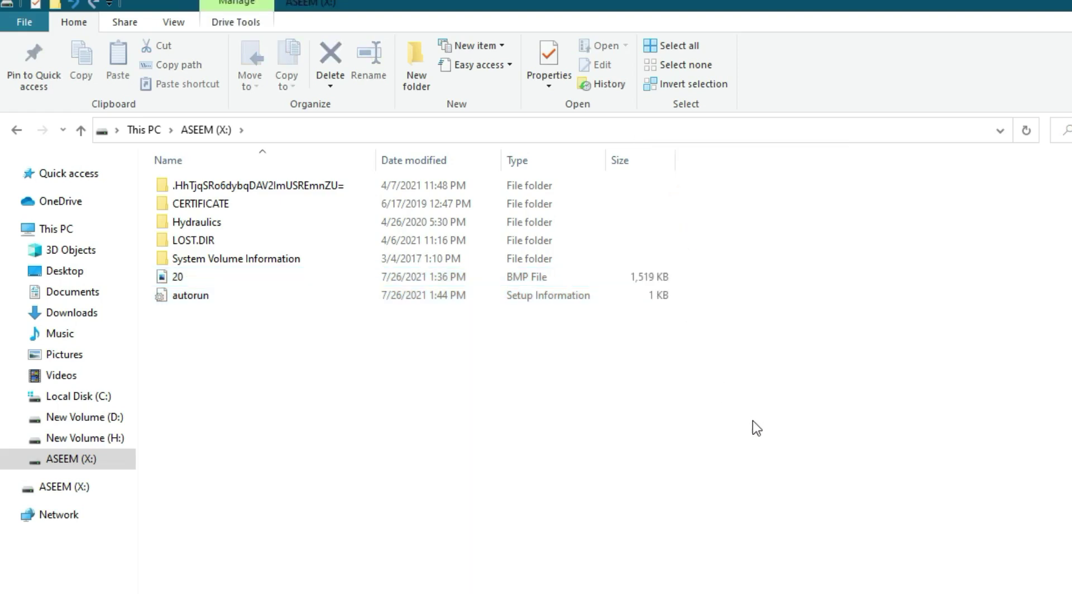
key(super+d)
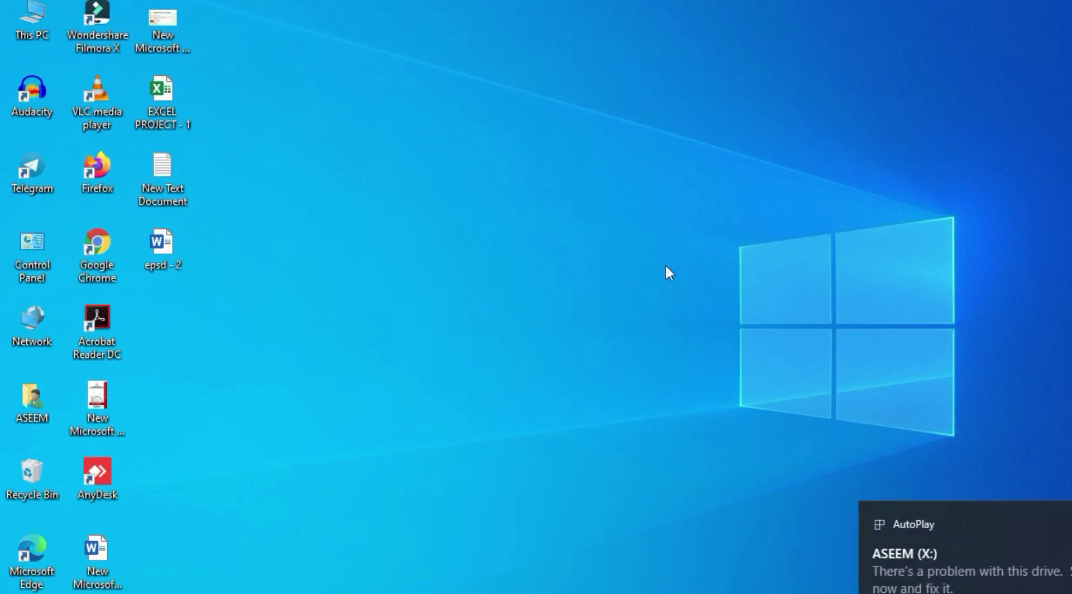
double_click(32, 25)
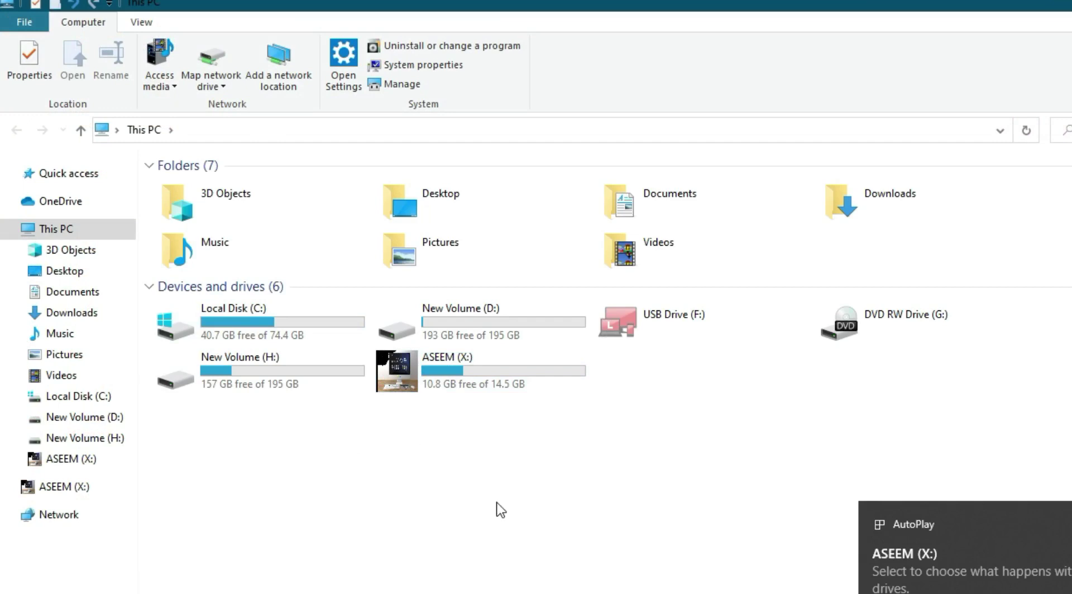
Delete the picture 20 and the autorun file from the X: drive and return to This PC.
double_click(491, 391)
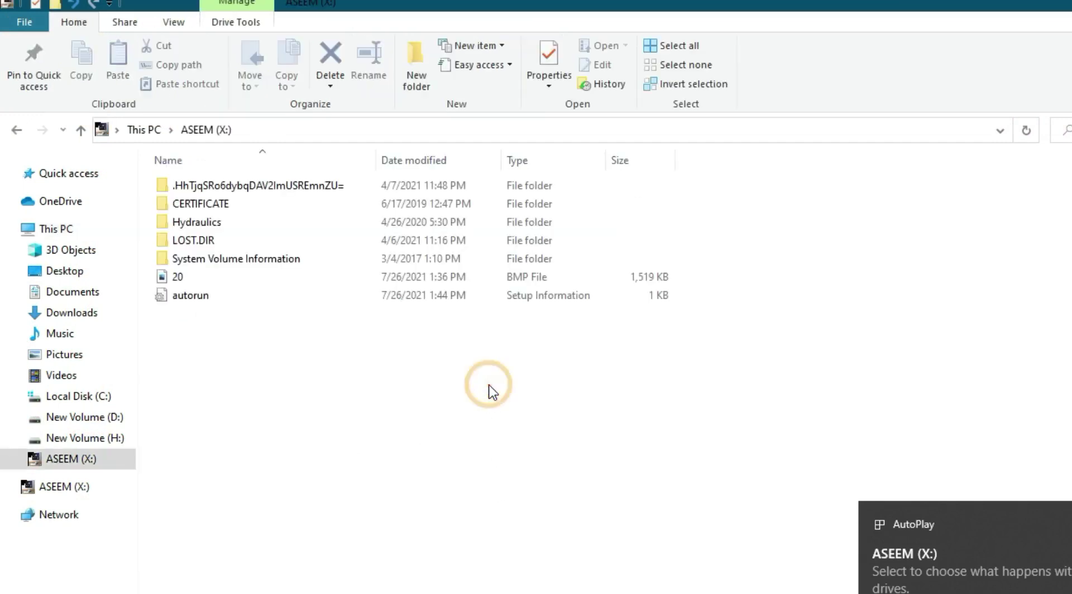
drag(216, 338, 241, 281)
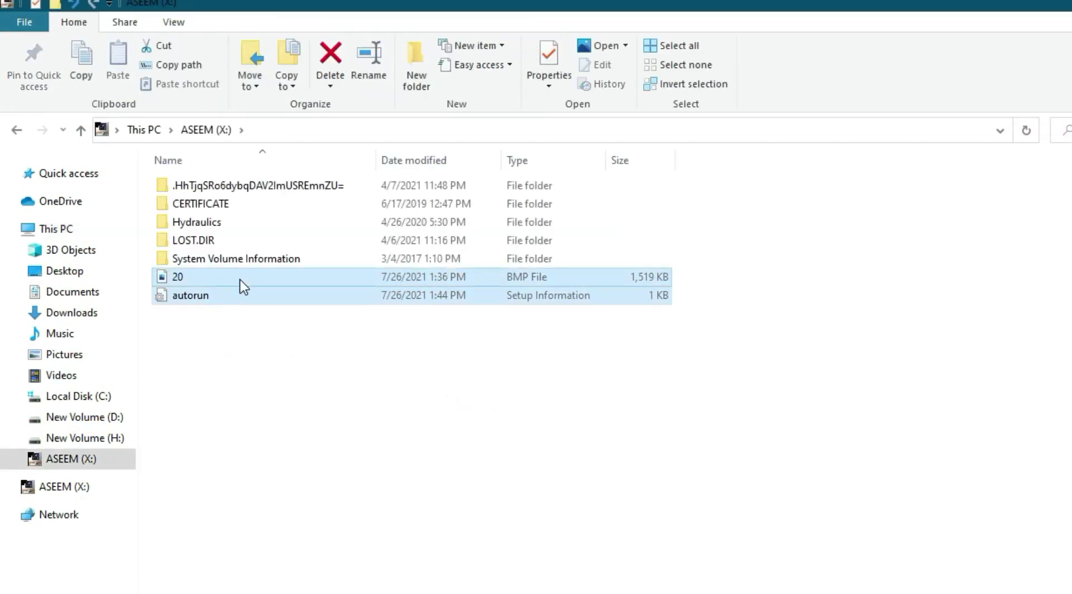
right_click(242, 289)
click(291, 562)
click(662, 330)
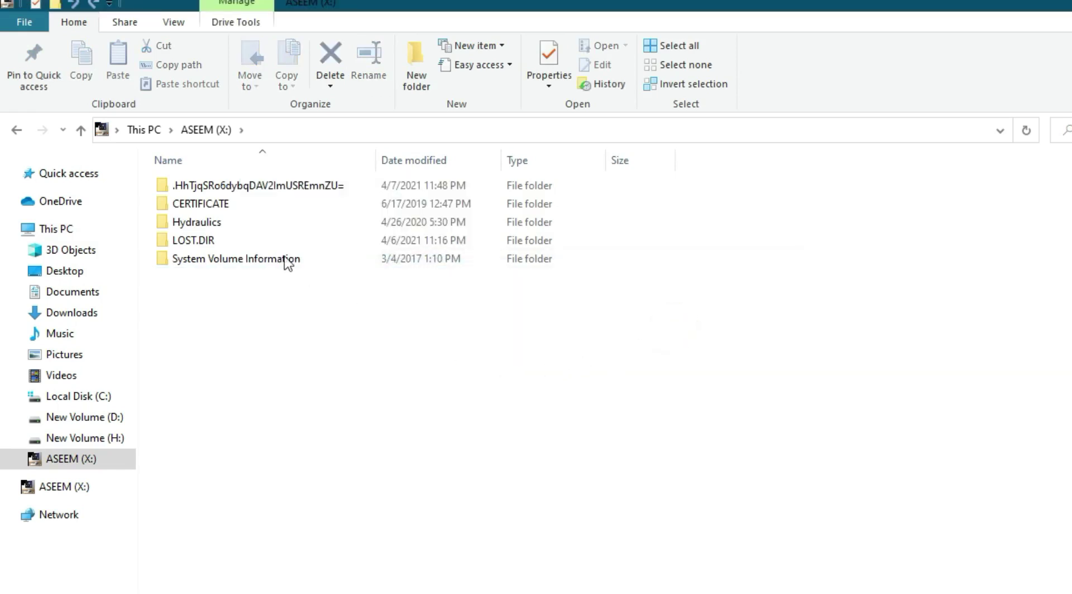
click(15, 132)
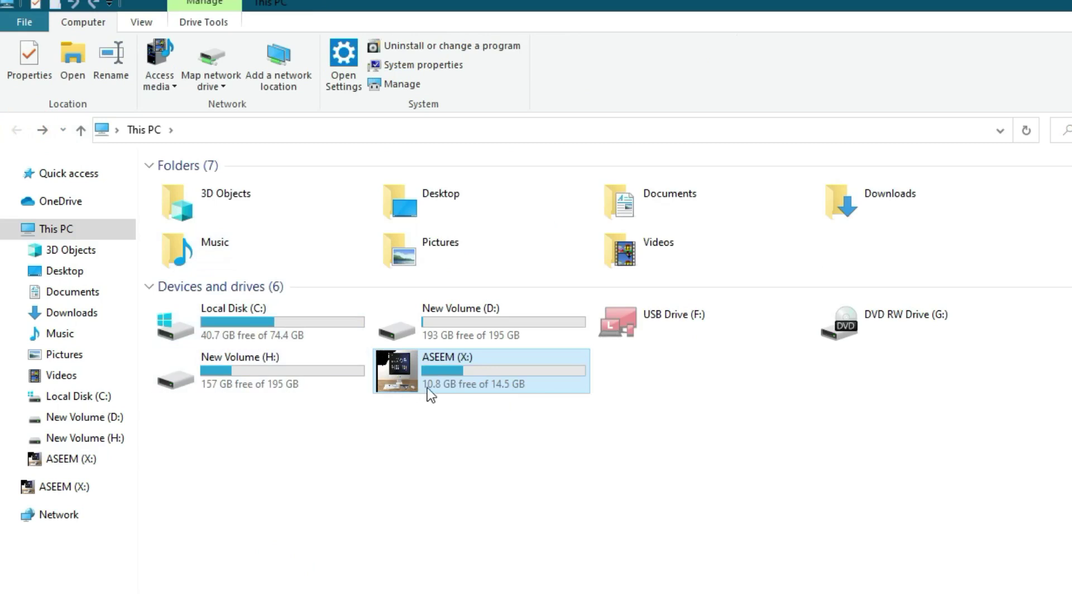